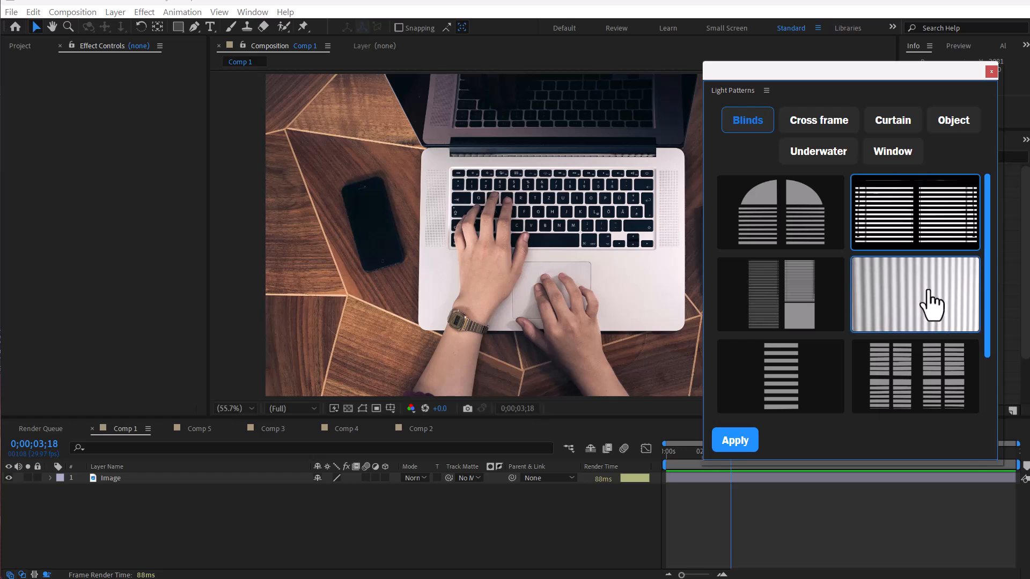
Step: Browse the Cross frame patterns in the Light Patterns library
{"action": "left_click", "coordinate": [836, 124]}
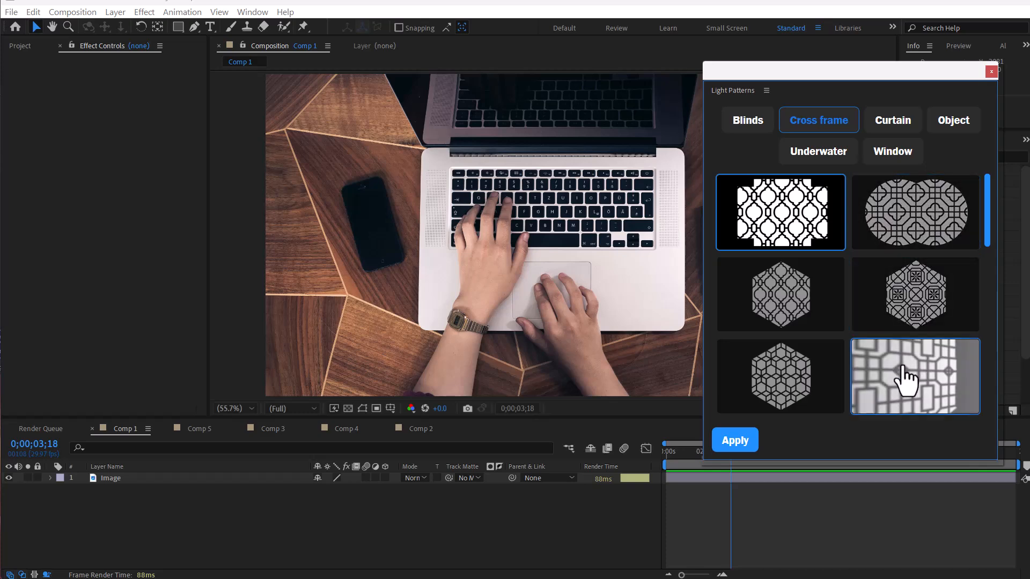
{"action": "scroll", "coordinate": [858, 300], "scroll_direction": "down", "scroll_amount": 5}
{"action": "scroll", "coordinate": [868, 293], "scroll_direction": "down", "scroll_amount": 3}
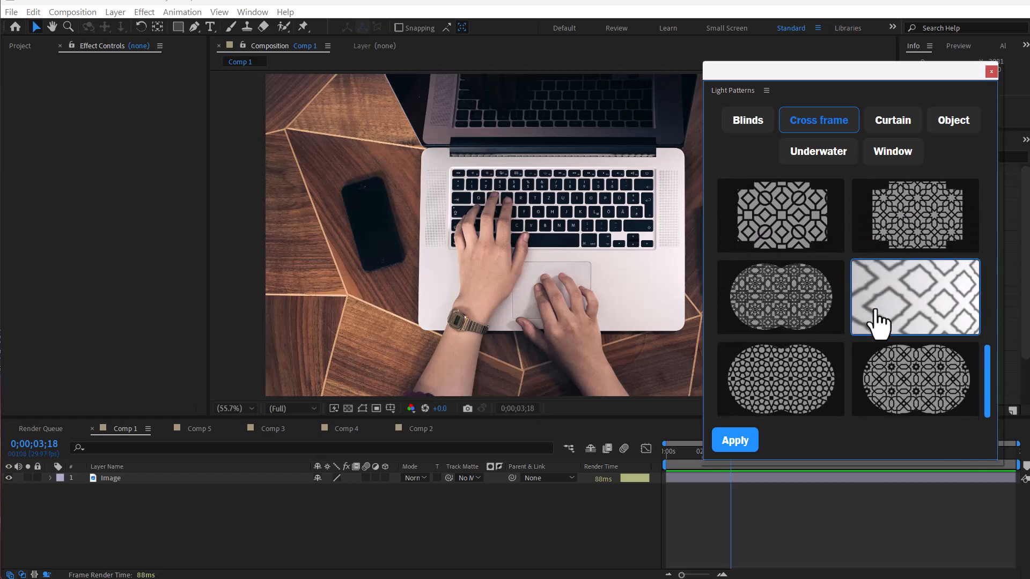
{"action": "scroll", "coordinate": [791, 386], "scroll_direction": "up", "scroll_amount": 8}
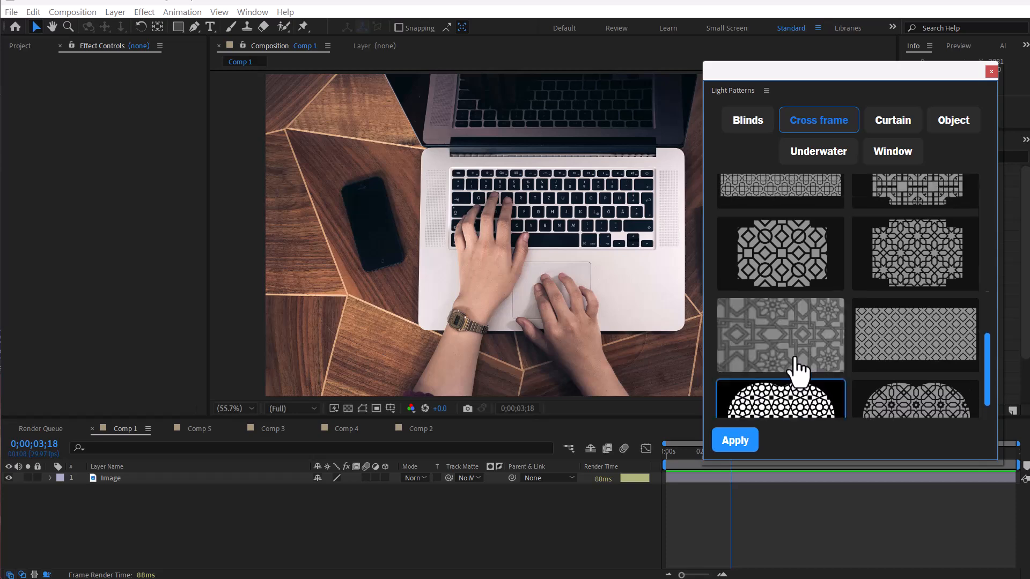
Step: Apply the second Blinds light pattern to the composition
{"action": "left_click", "coordinate": [748, 120]}
{"action": "left_click_drag", "start_coordinate": [702, 211], "coordinate": [765, 220]}
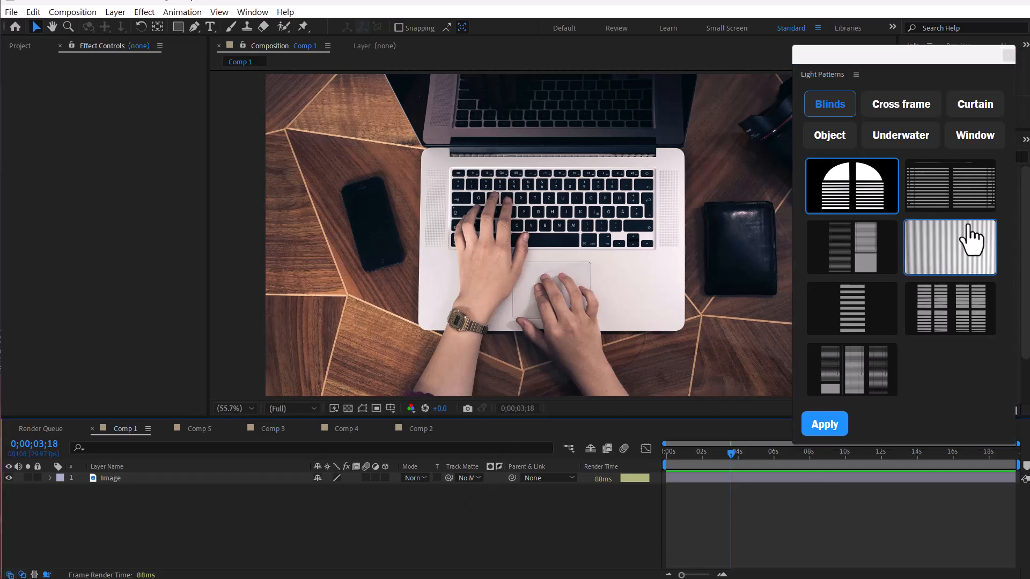
{"action": "left_click", "coordinate": [953, 186]}
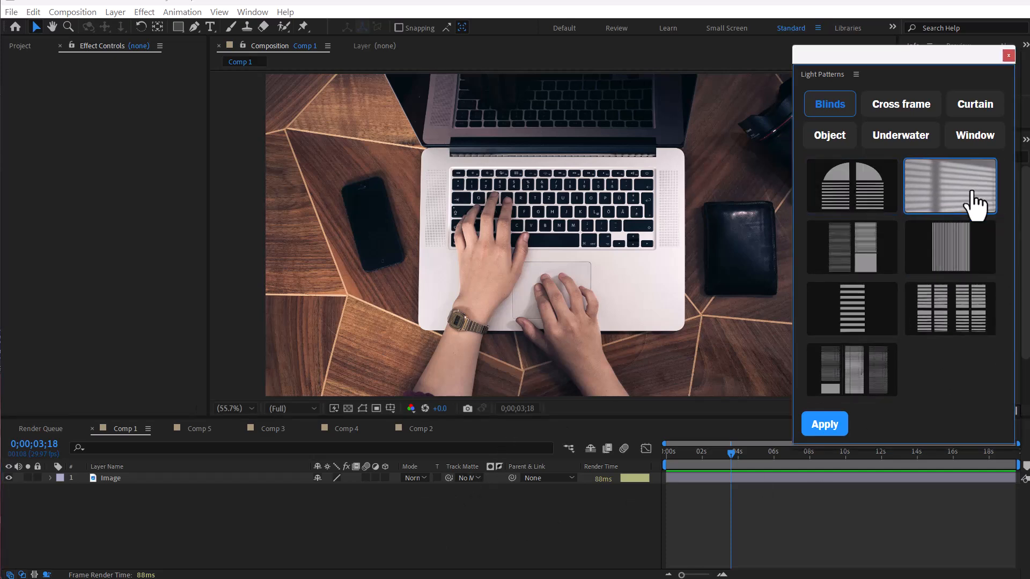
{"action": "left_click", "coordinate": [823, 428]}
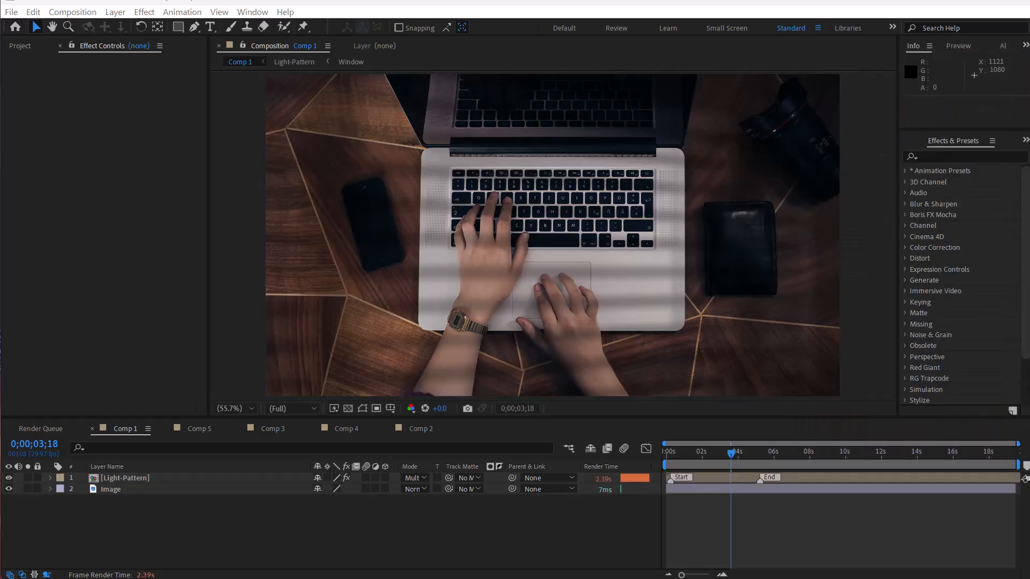
Step: Scrub the timeline to preview the light pattern animation
{"action": "mouse_move", "coordinate": [722, 450]}
{"action": "left_mouse_down"}
{"action": "mouse_move", "coordinate": [706, 456]}
{"action": "mouse_move", "coordinate": [724, 457]}
{"action": "left_mouse_up"}
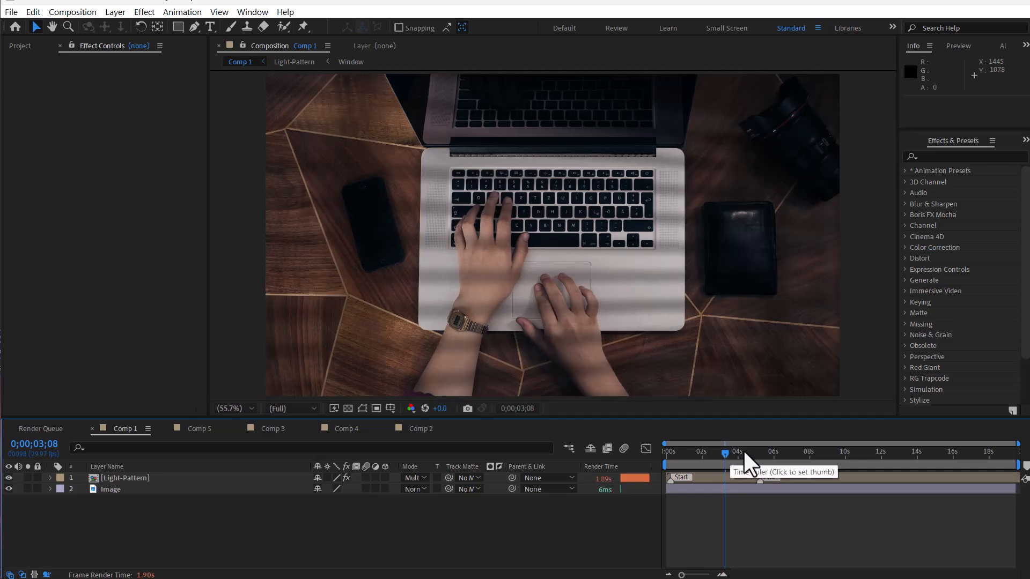
{"action": "key", "text": "comma"}
{"action": "left_click_drag", "start_coordinate": [713, 451], "coordinate": [754, 453]}
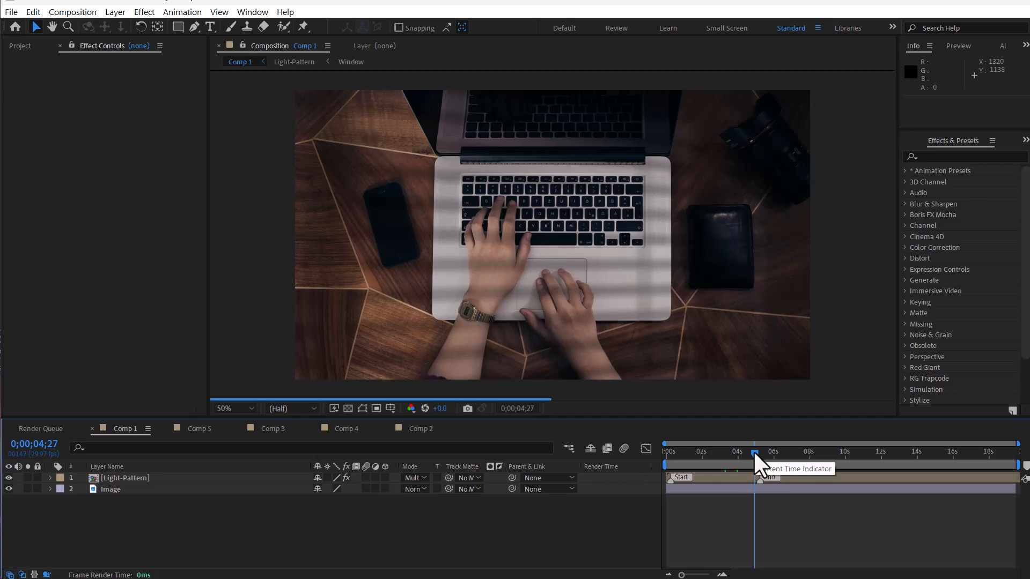
Step: Select the Light-Pattern layer and set Shadow Diffusion to 5% and Shadow Darkness to 68%
{"action": "left_click", "coordinate": [792, 478]}
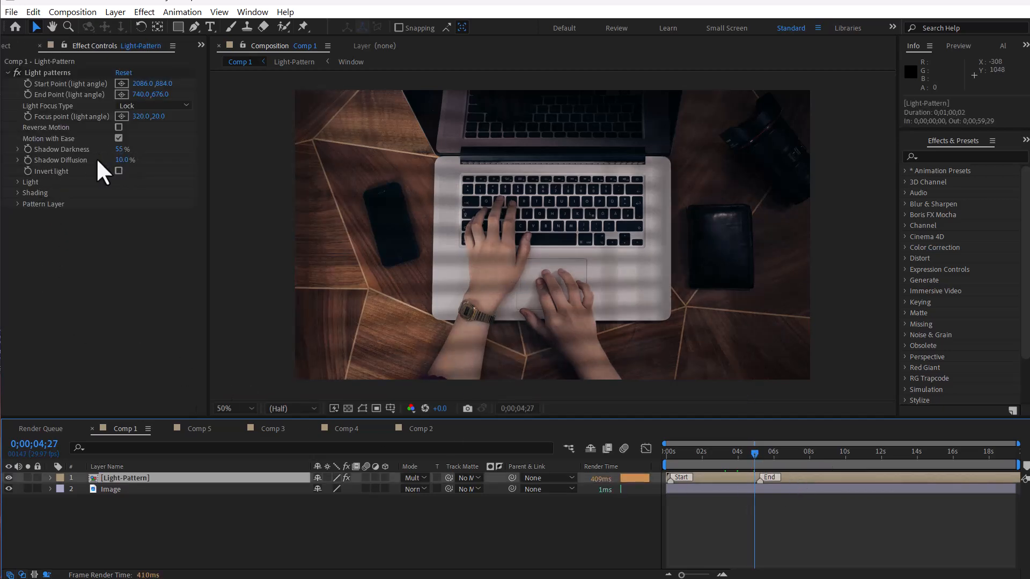
{"action": "left_click", "coordinate": [123, 160]}
{"action": "type", "text": "5"}
{"action": "key", "text": "Return"}
{"action": "left_click_drag", "start_coordinate": [125, 151], "coordinate": [134, 152]}
Step: Move the light pattern's Start Point to about 2620, 716 outside the frame
{"action": "left_click_drag", "start_coordinate": [712, 455], "coordinate": [723, 454]}
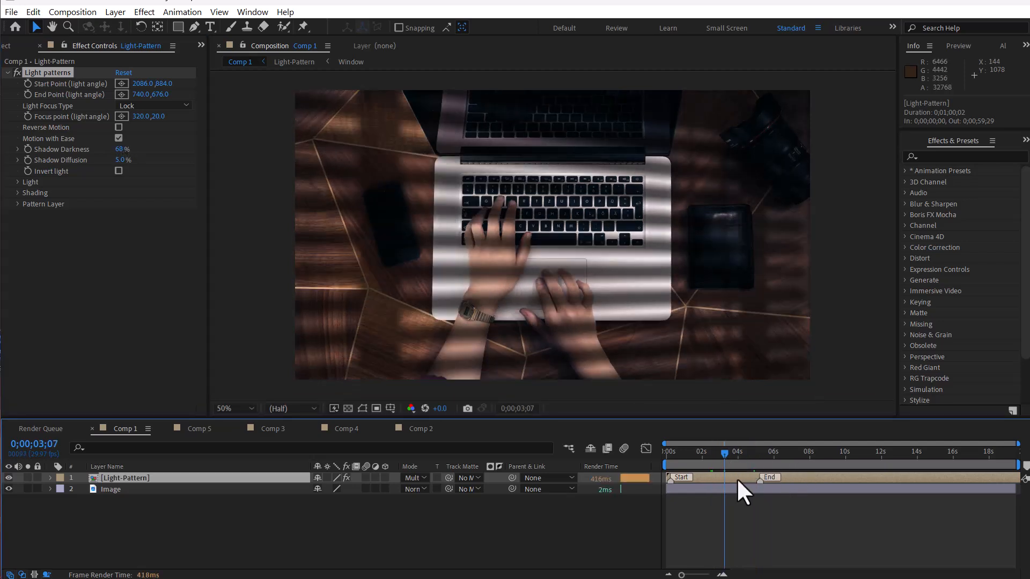
{"action": "key", "text": "comma"}
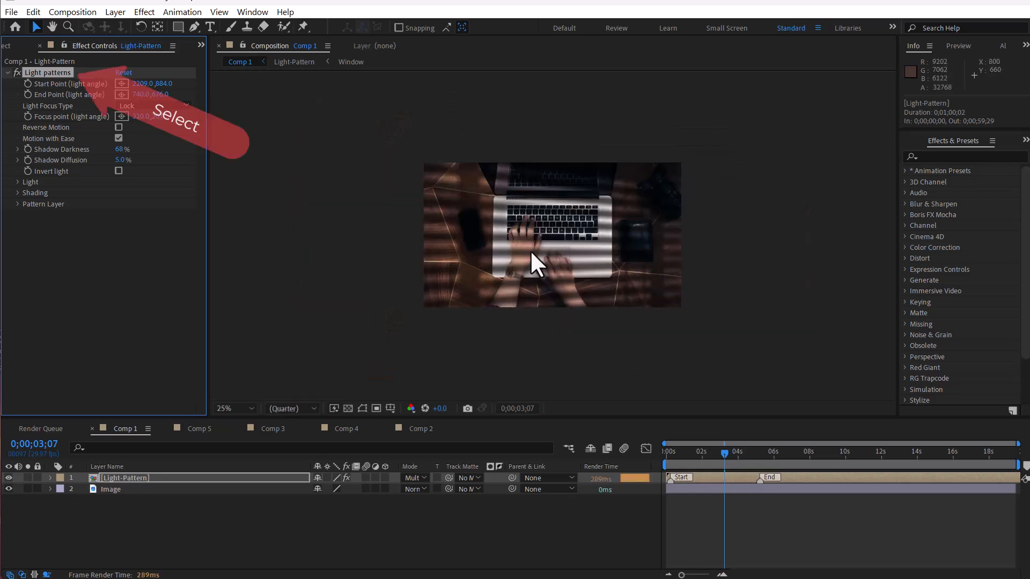
{"action": "key", "text": "ctrl+shift+h"}
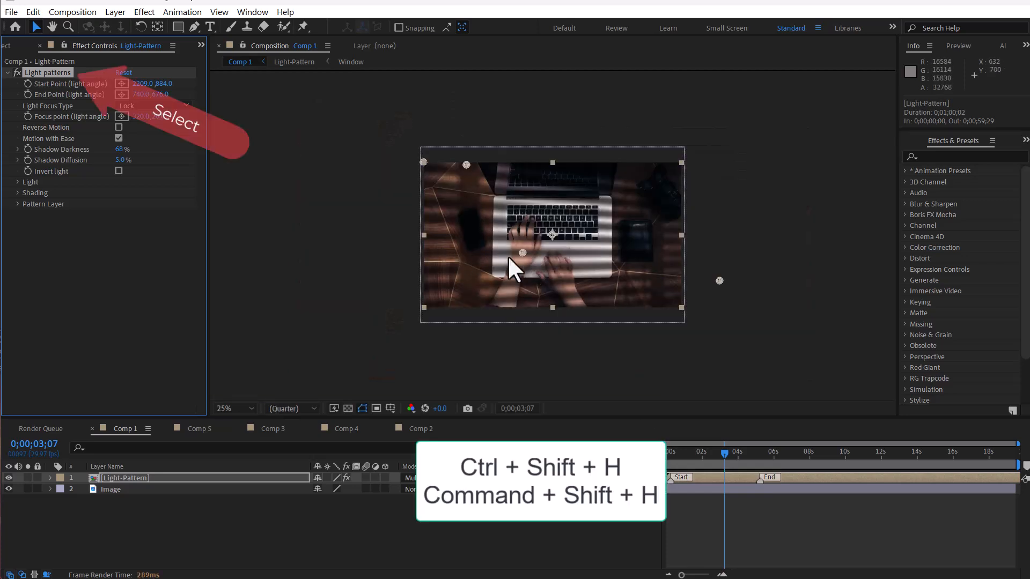
{"action": "left_click_drag", "start_coordinate": [143, 84], "coordinate": [225, 90]}
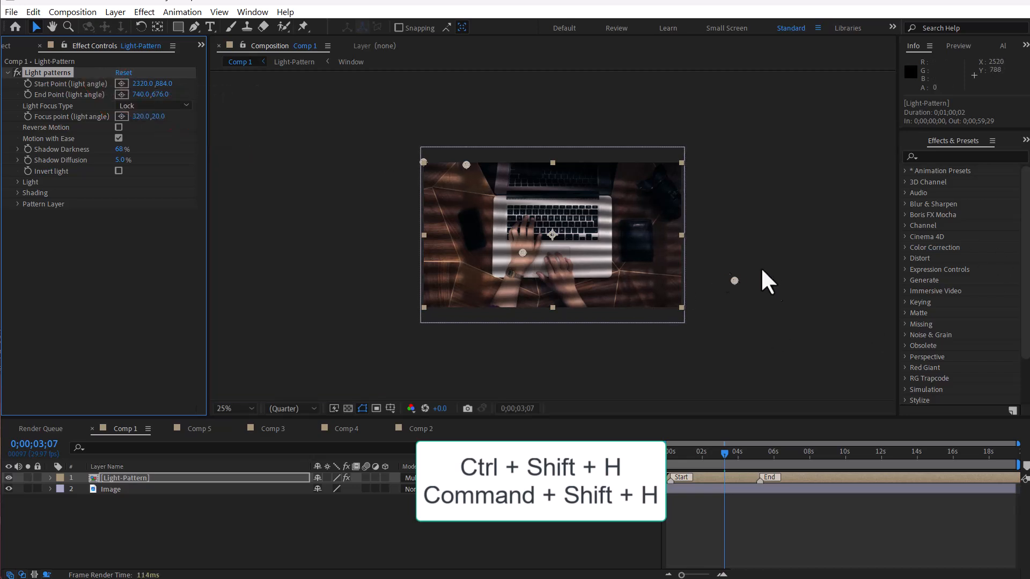
{"action": "left_click_drag", "start_coordinate": [732, 278], "coordinate": [775, 258]}
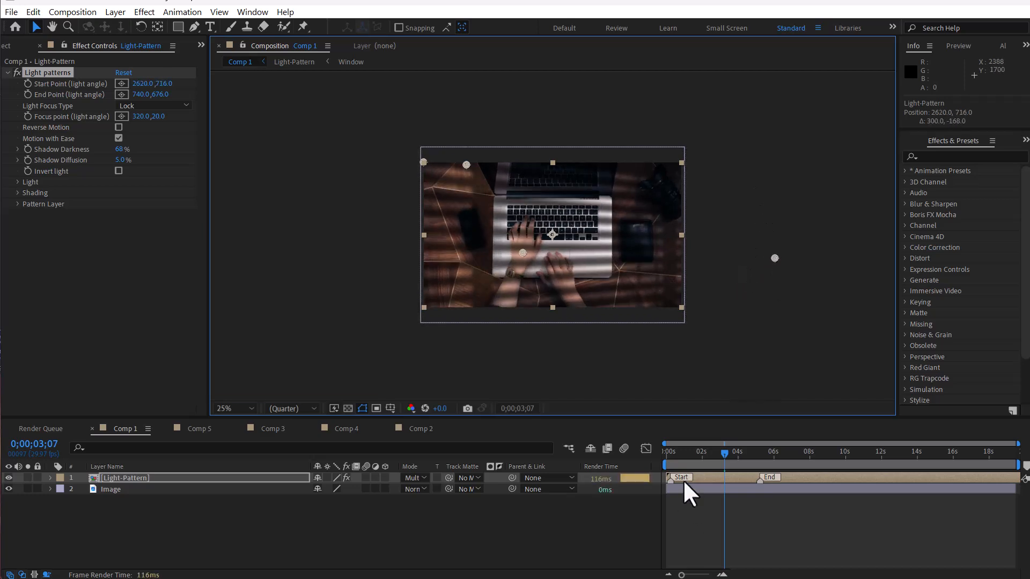
Step: Move the light pattern's End Point to about 1259, 524
{"action": "left_click", "coordinate": [672, 453]}
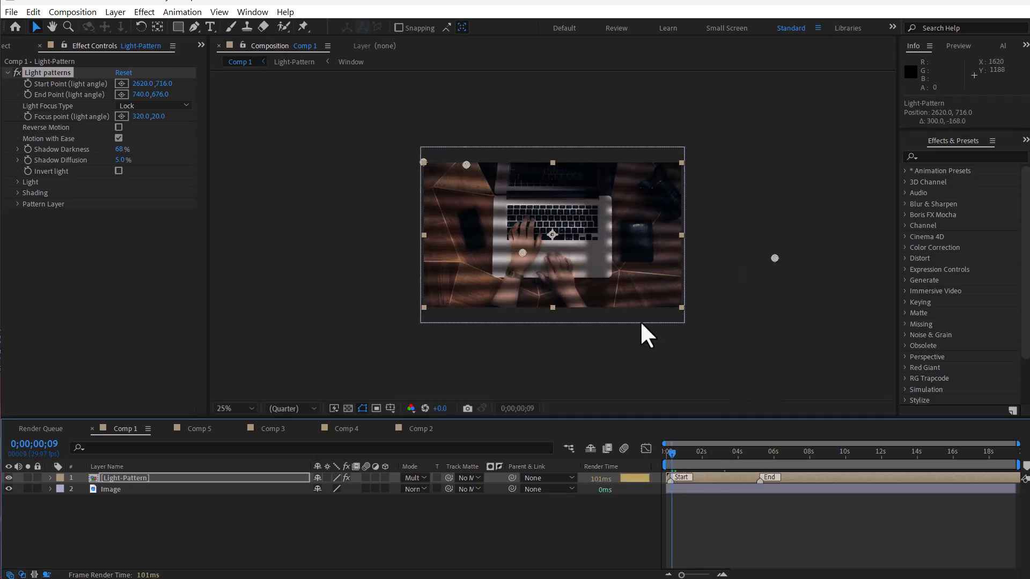
{"action": "left_click_drag", "start_coordinate": [671, 453], "coordinate": [759, 459]}
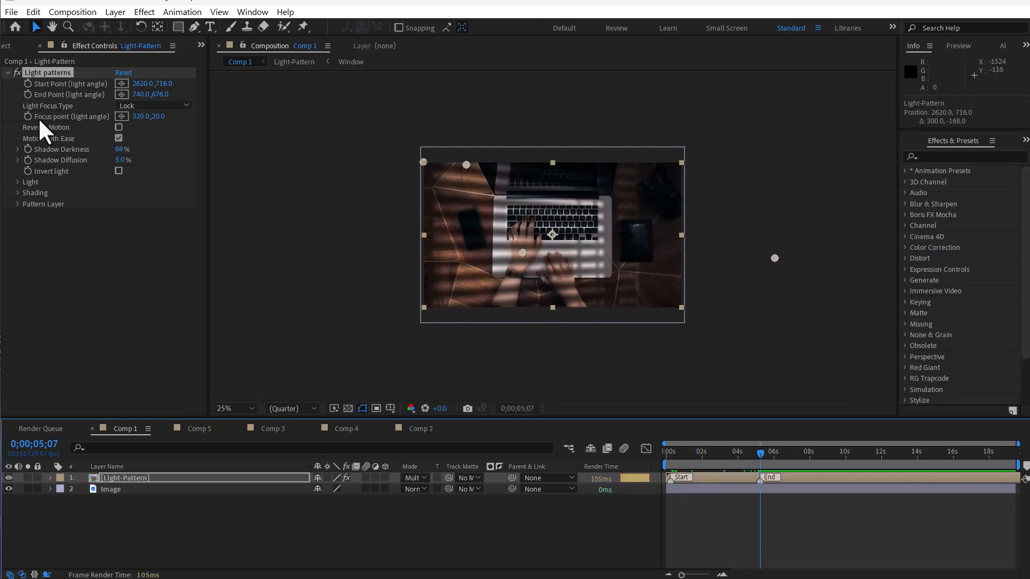
{"action": "mouse_move", "coordinate": [146, 97]}
{"action": "left_mouse_down"}
{"action": "mouse_move", "coordinate": [199, 97]}
{"action": "mouse_move", "coordinate": [139, 100]}
{"action": "left_mouse_up"}
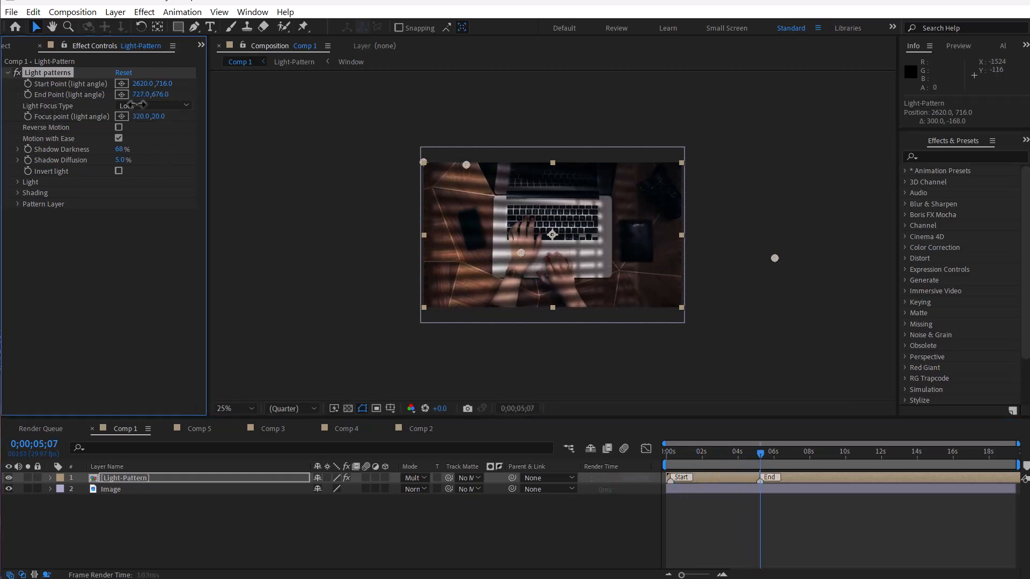
{"action": "left_click_drag", "start_coordinate": [522, 253], "coordinate": [592, 231]}
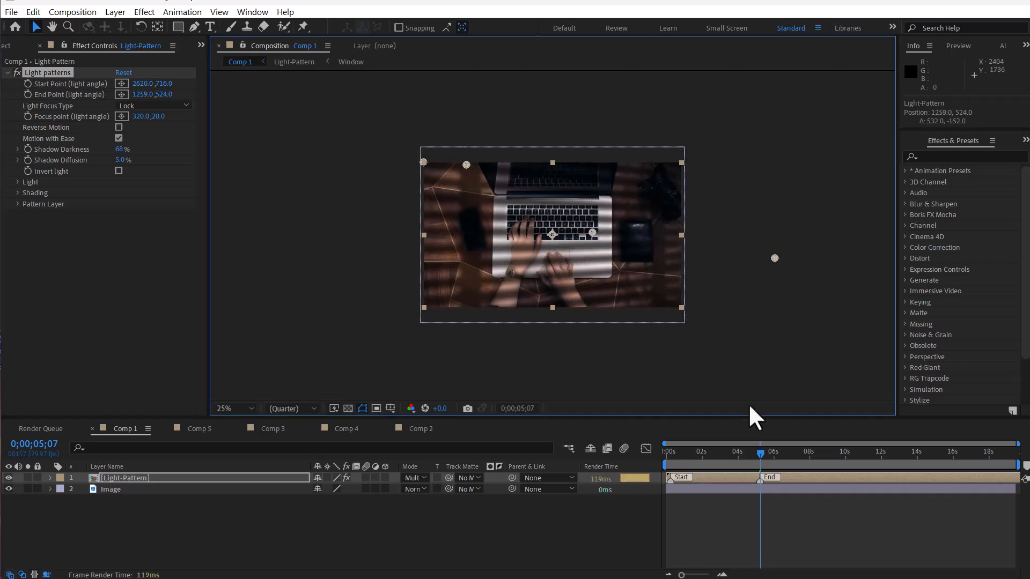
Step: Nudge the Start Point down to about 2644, 860
{"action": "left_click", "coordinate": [675, 455]}
{"action": "left_click", "coordinate": [673, 456]}
{"action": "left_click_drag", "start_coordinate": [776, 258], "coordinate": [780, 277]}
Step: Move the layer's End marker to about 10 seconds on the timeline
{"action": "mouse_move", "coordinate": [678, 452]}
{"action": "left_mouse_down"}
{"action": "mouse_move", "coordinate": [793, 452]}
{"action": "mouse_move", "coordinate": [671, 454]}
{"action": "mouse_move", "coordinate": [725, 453]}
{"action": "mouse_move", "coordinate": [762, 473]}
{"action": "mouse_move", "coordinate": [842, 473]}
{"action": "left_mouse_up"}
{"action": "mouse_move", "coordinate": [671, 478]}
{"action": "left_mouse_down"}
{"action": "mouse_move", "coordinate": [679, 457]}
{"action": "mouse_move", "coordinate": [761, 450]}
{"action": "mouse_move", "coordinate": [831, 463]}
{"action": "mouse_move", "coordinate": [746, 458]}
{"action": "left_mouse_up"}
{"action": "scroll", "coordinate": [489, 341], "scroll_direction": "up", "scroll_amount": 1}
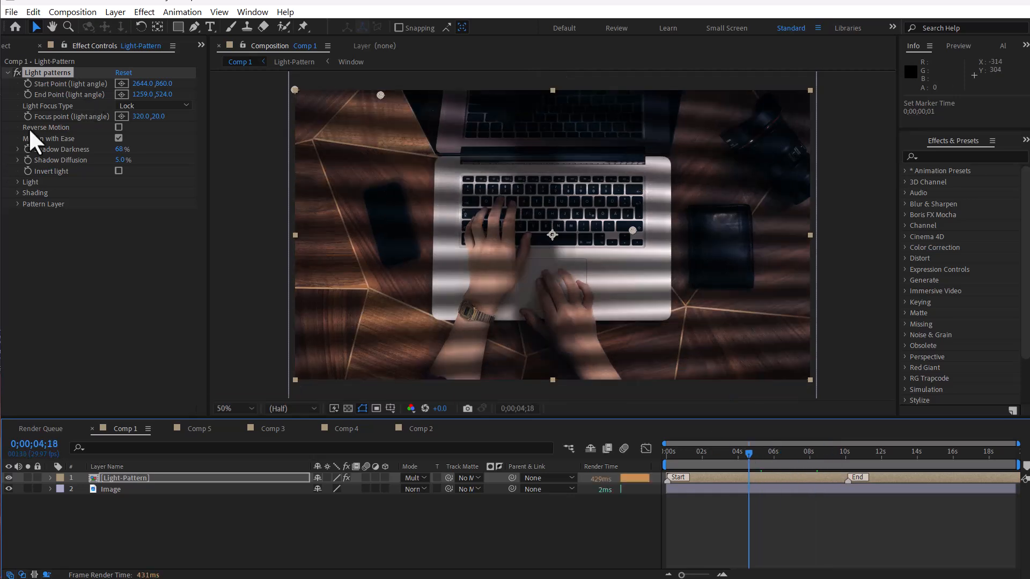
Step: Set the Focus point to about 205, -4 near the frame's upper left
{"action": "left_click_drag", "start_coordinate": [140, 116], "coordinate": [215, 139]}
{"action": "scroll", "coordinate": [432, 149], "scroll_direction": "down", "scroll_amount": 2}
{"action": "left_click_drag", "start_coordinate": [470, 166], "coordinate": [449, 156]}
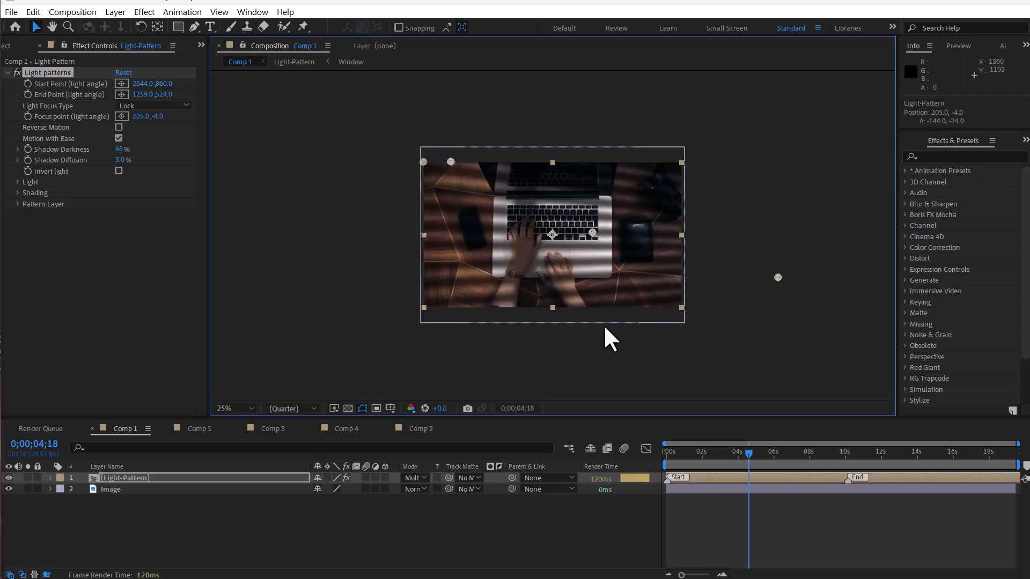
Step: Set Light Focus Type to Deep
{"action": "left_click", "coordinate": [702, 454]}
{"action": "left_click_drag", "start_coordinate": [702, 457], "coordinate": [791, 454]}
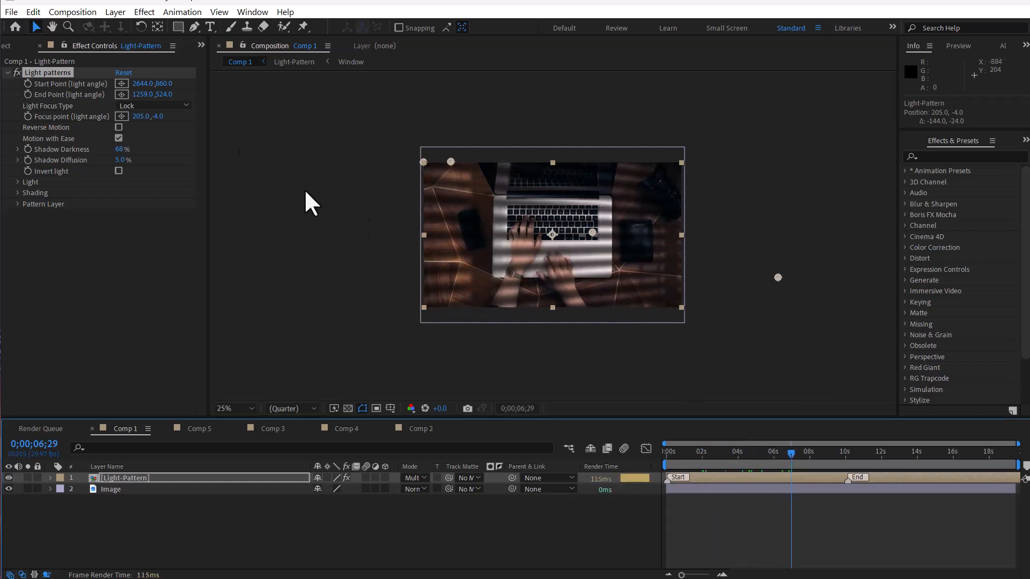
{"action": "left_click", "coordinate": [161, 105]}
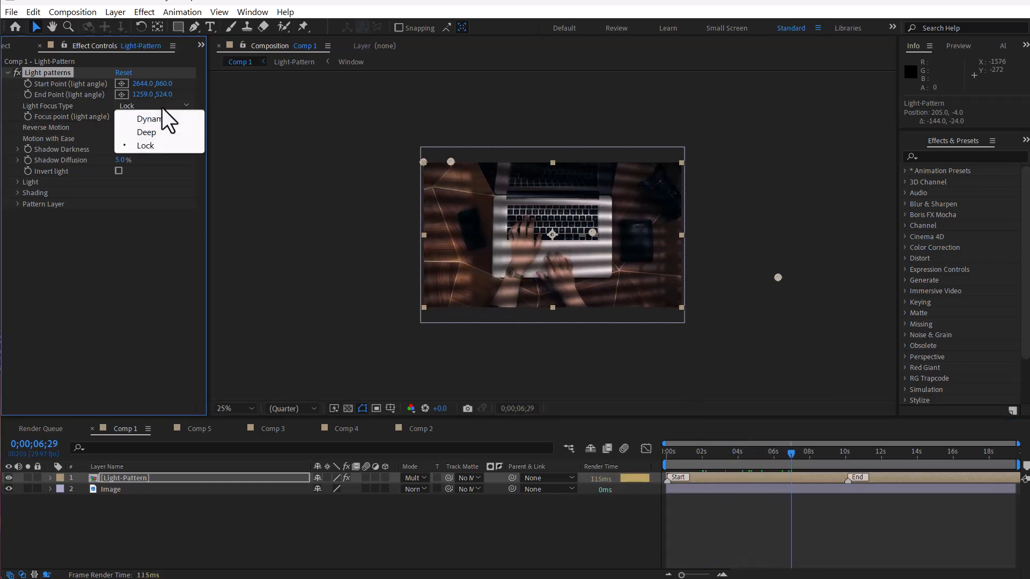
{"action": "left_click", "coordinate": [148, 133]}
Step: Nudge the Start Point to about 2652, 920 and undo an accidental focus point move
{"action": "left_click_drag", "start_coordinate": [701, 451], "coordinate": [727, 452]}
{"action": "mouse_move", "coordinate": [778, 277]}
{"action": "left_mouse_down"}
{"action": "mouse_move", "coordinate": [799, 307]}
{"action": "mouse_move", "coordinate": [779, 285]}
{"action": "left_mouse_up"}
{"action": "left_click_drag", "start_coordinate": [450, 161], "coordinate": [452, 168]}
{"action": "key", "text": "ctrl+z"}
Step: Move the End Point to about 1871, 972 and drag the focus handle outside the frame's lower right
{"action": "left_click_drag", "start_coordinate": [165, 95], "coordinate": [189, 102]}
{"action": "left_click_drag", "start_coordinate": [593, 235], "coordinate": [675, 291]}
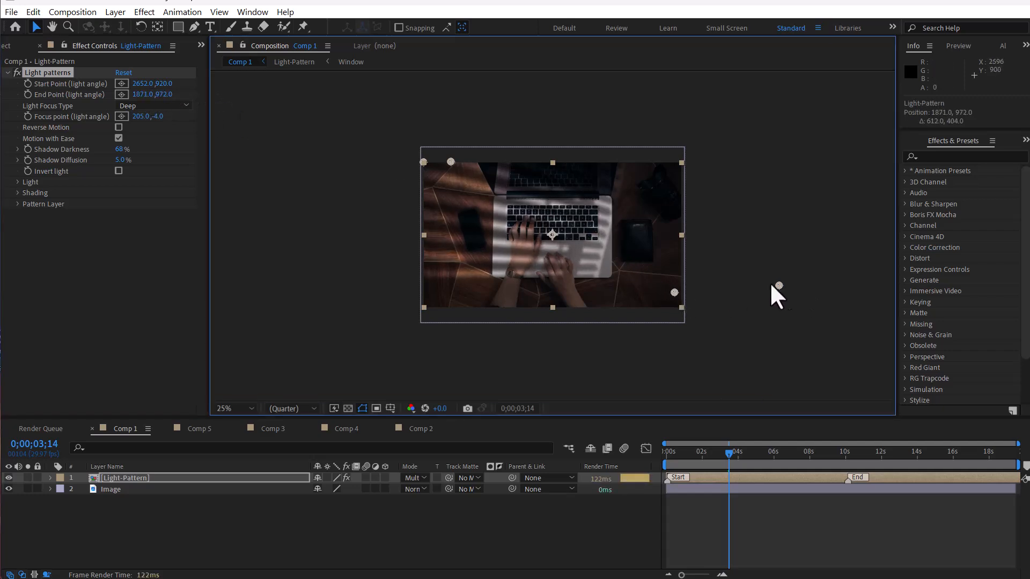
{"action": "left_click_drag", "start_coordinate": [450, 161], "coordinate": [723, 294]}
{"action": "left_click_drag", "start_coordinate": [680, 460], "coordinate": [712, 469]}
Step: Switch Light Focus Type to Lock and move the End Point to about 371, 932
{"action": "left_click", "coordinate": [142, 107]}
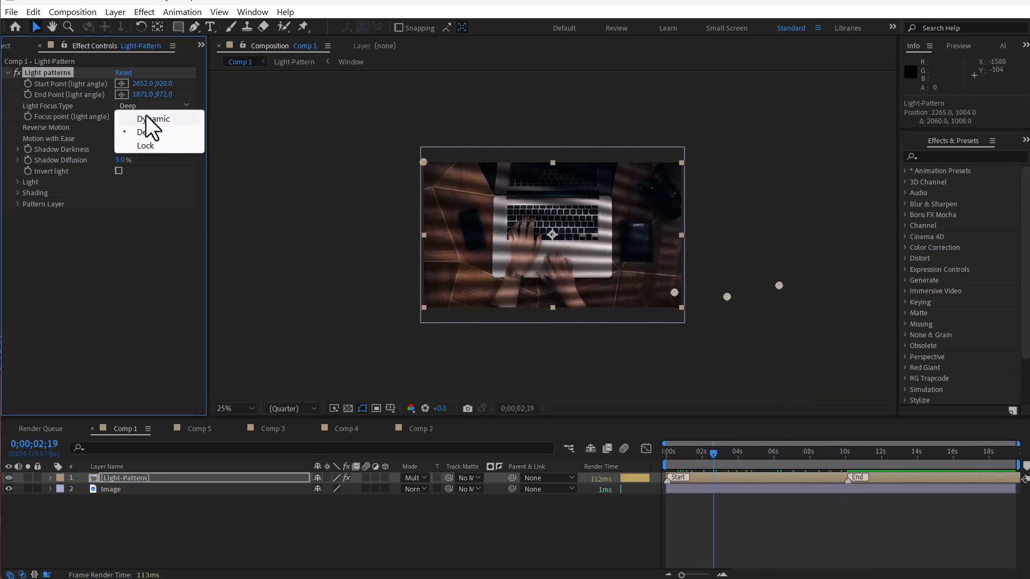
{"action": "left_click", "coordinate": [154, 145]}
{"action": "left_click", "coordinate": [704, 452]}
{"action": "left_click_drag", "start_coordinate": [705, 451], "coordinate": [809, 461]}
{"action": "left_click_drag", "start_coordinate": [674, 292], "coordinate": [471, 286]}
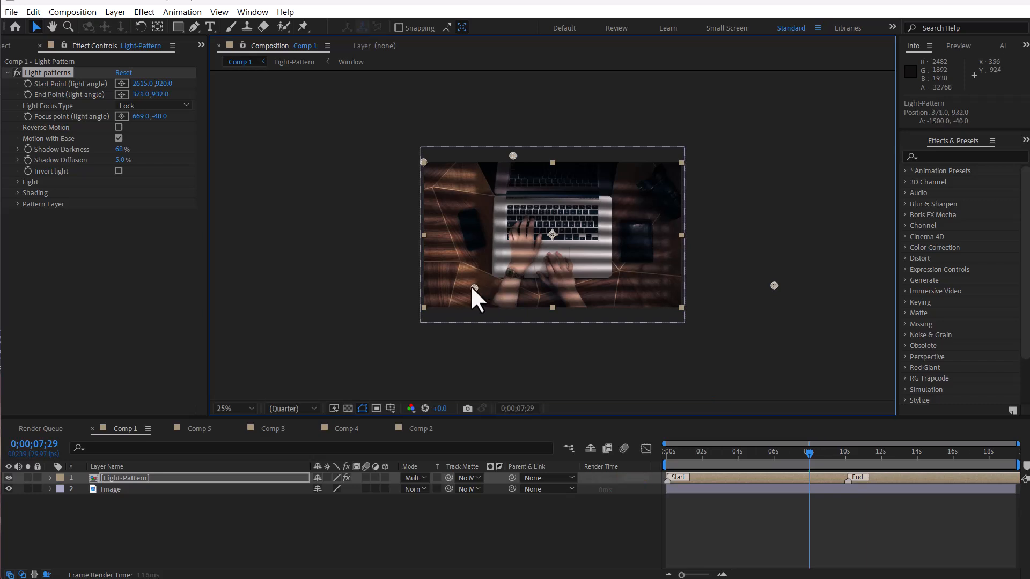
Step: Set Light Focus Type to Dynamic
{"action": "left_click_drag", "start_coordinate": [680, 452], "coordinate": [750, 464]}
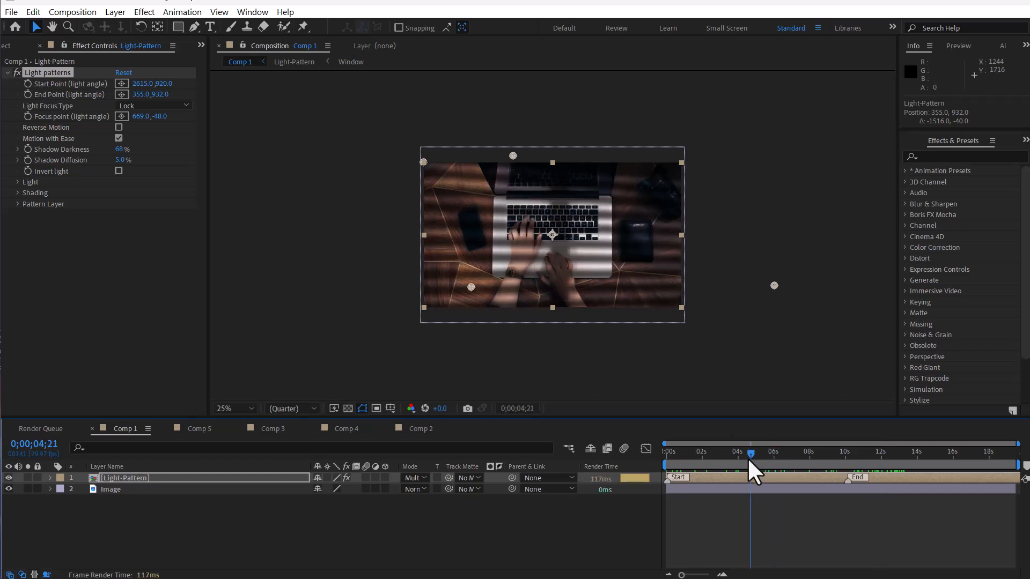
{"action": "left_click", "coordinate": [153, 106]}
{"action": "left_click", "coordinate": [151, 118]}
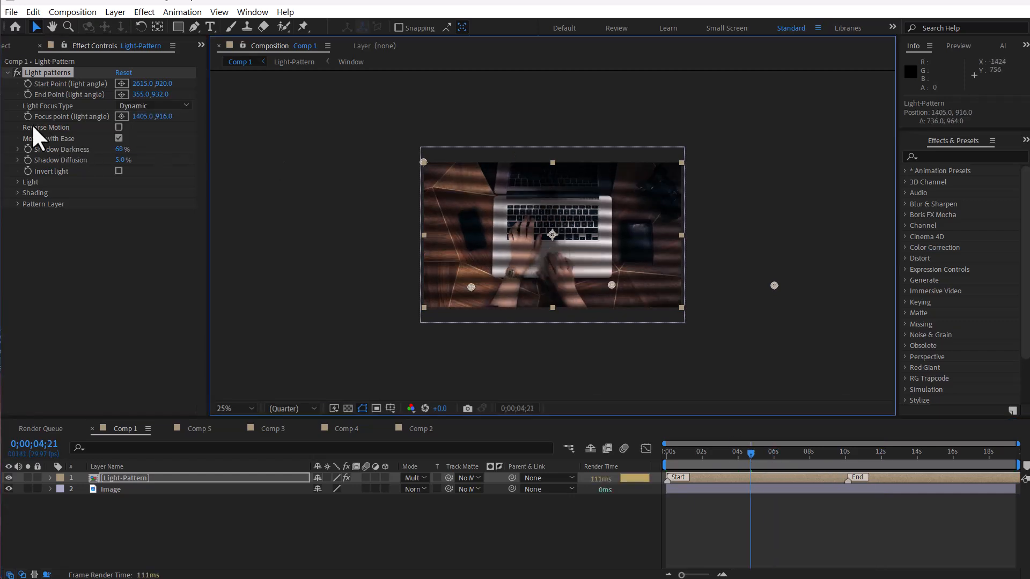
Step: Try enabling Reverse Motion with a preview, then turn it back off
{"action": "left_click", "coordinate": [117, 128]}
{"action": "left_click_drag", "start_coordinate": [687, 461], "coordinate": [756, 445]}
{"action": "left_click", "coordinate": [119, 127]}
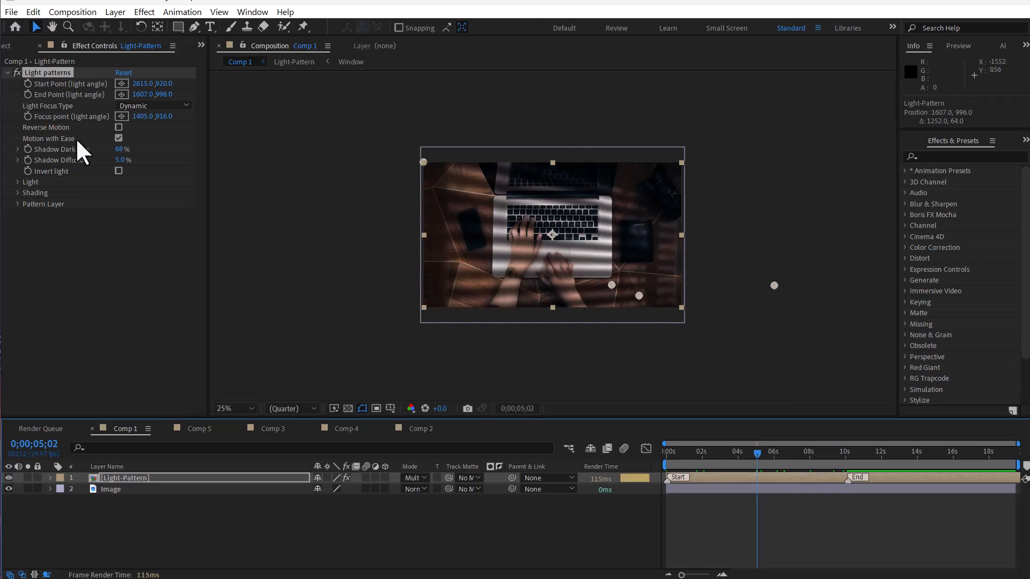
Step: Turn off Motion with Ease and preview the animation
{"action": "left_click", "coordinate": [118, 138]}
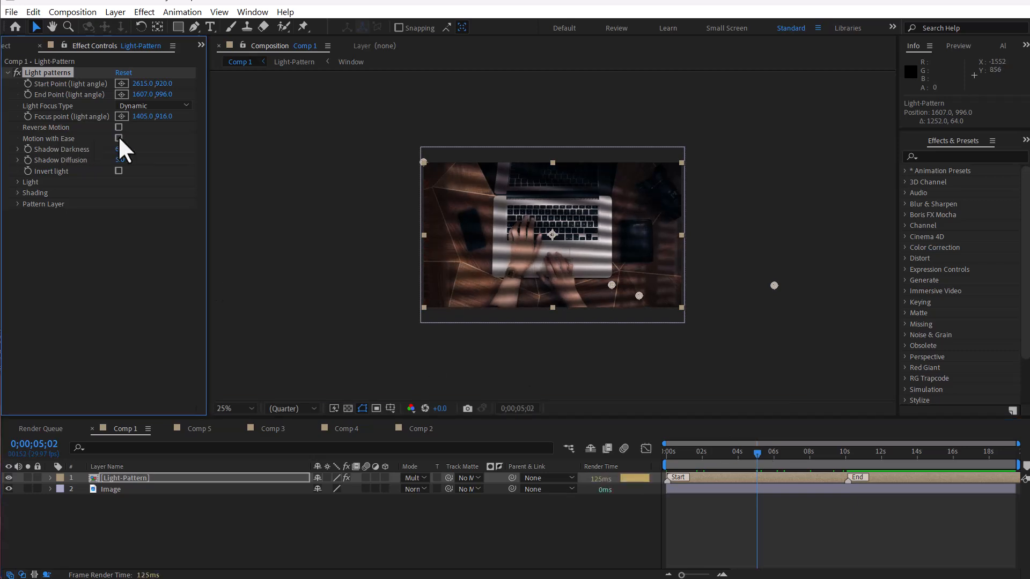
{"action": "left_click_drag", "start_coordinate": [668, 454], "coordinate": [768, 457]}
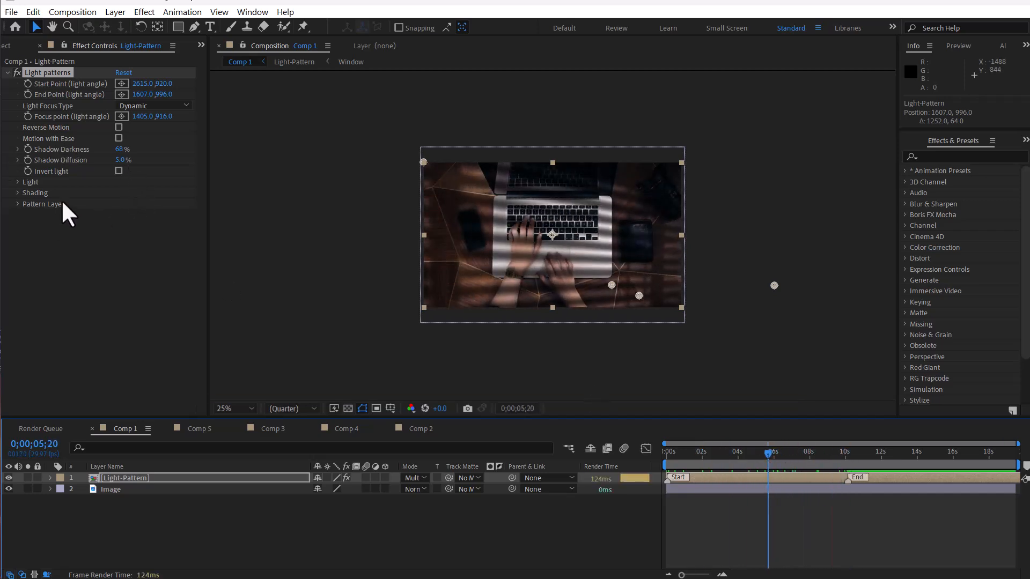
Step: Try enabling Invert light with a preview, then turn it back off
{"action": "left_click", "coordinate": [119, 170]}
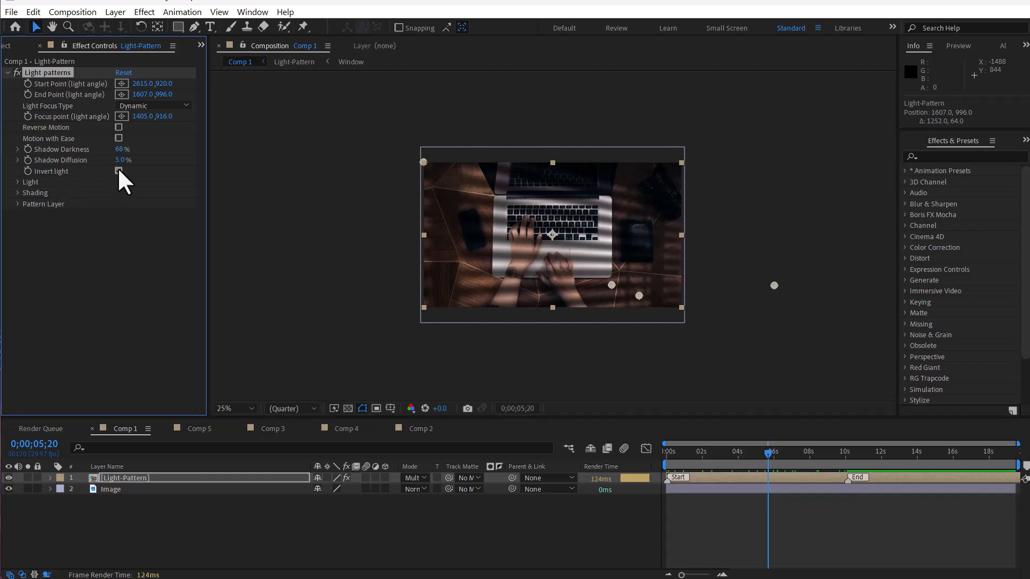
{"action": "left_click", "coordinate": [119, 170]}
{"action": "left_click", "coordinate": [119, 170]}
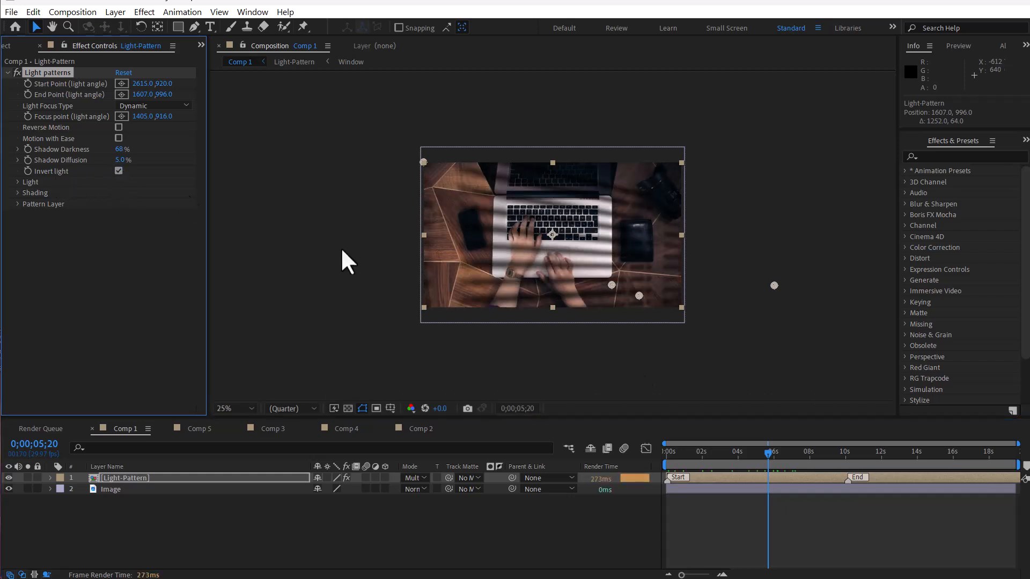
{"action": "left_click_drag", "start_coordinate": [759, 454], "coordinate": [808, 459]}
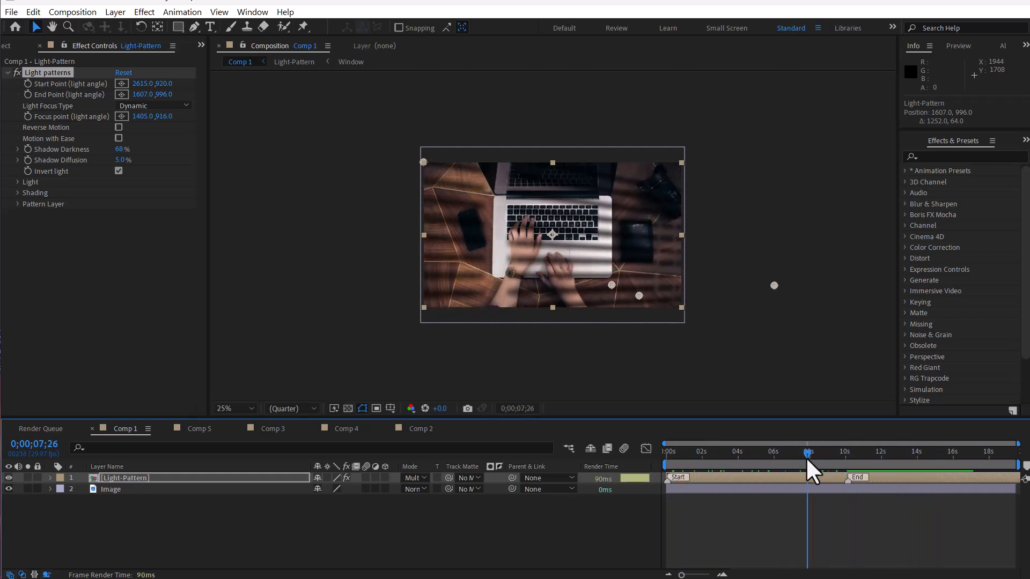
{"action": "left_click", "coordinate": [119, 170]}
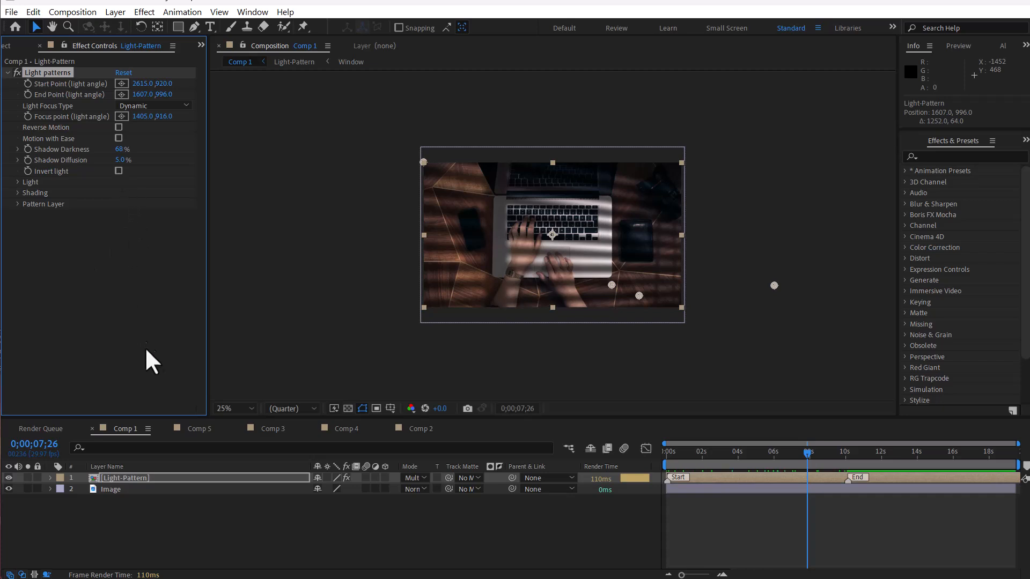
Step: Switch to the Comp 5 composition
{"action": "left_click", "coordinate": [198, 428]}
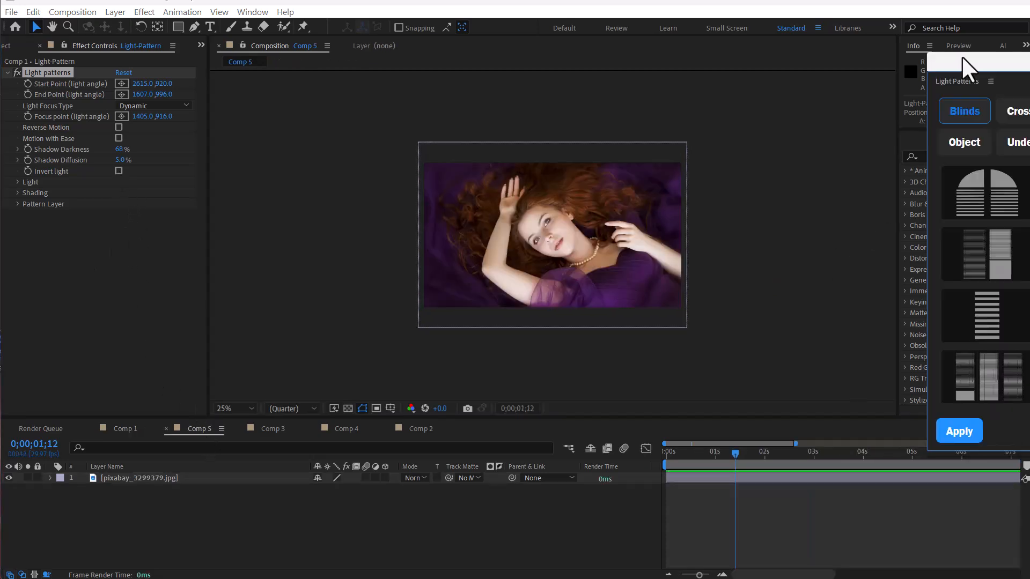
Step: Open the Light Patterns panel, pick a Cross frame pattern, apply it to the Comp 5 photo and close the panel
{"action": "left_click_drag", "start_coordinate": [961, 55], "coordinate": [744, 59]}
{"action": "left_click", "coordinate": [819, 112]}
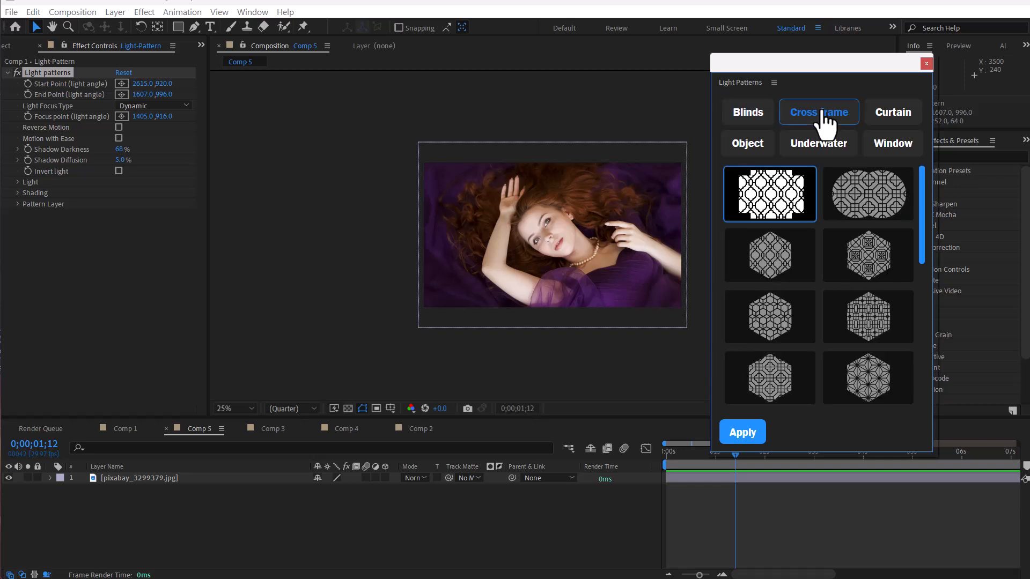
{"action": "scroll", "coordinate": [868, 230], "scroll_direction": "down", "scroll_amount": 2}
{"action": "scroll", "coordinate": [789, 330], "scroll_direction": "down", "scroll_amount": 4}
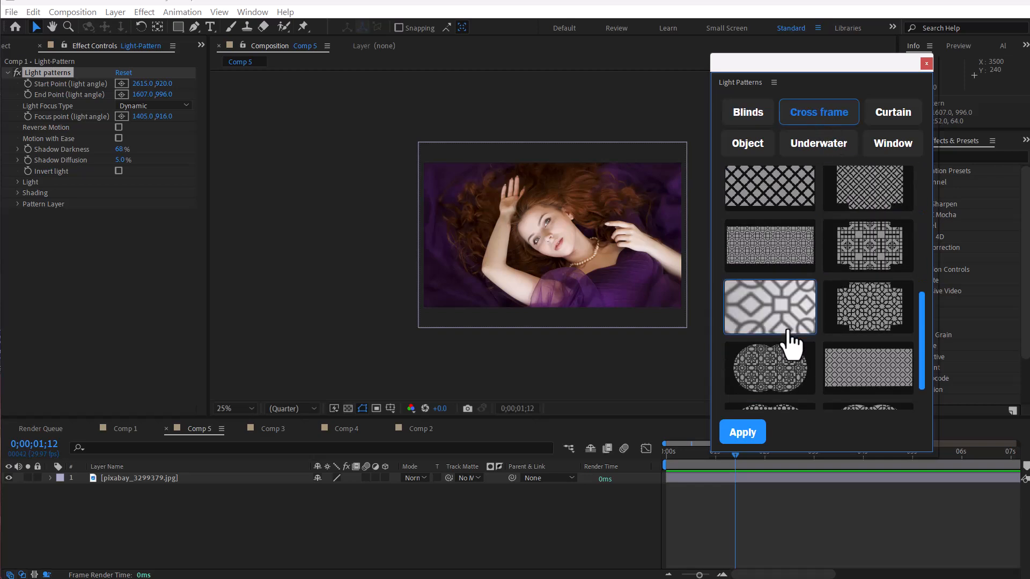
{"action": "scroll", "coordinate": [782, 300], "scroll_direction": "down", "scroll_amount": 1}
{"action": "left_click", "coordinate": [784, 266]}
{"action": "left_click", "coordinate": [743, 432]}
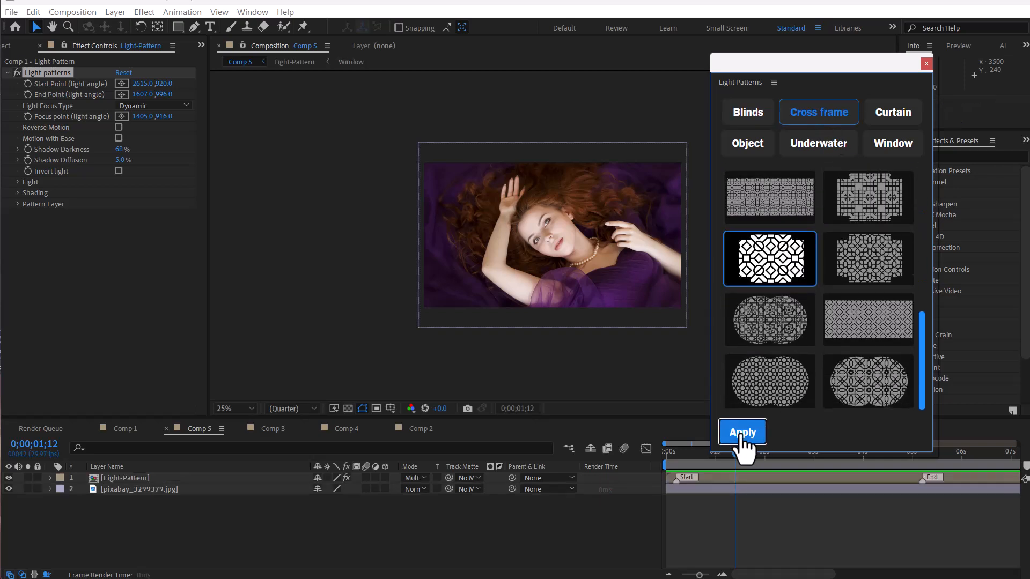
{"action": "left_click", "coordinate": [926, 63]}
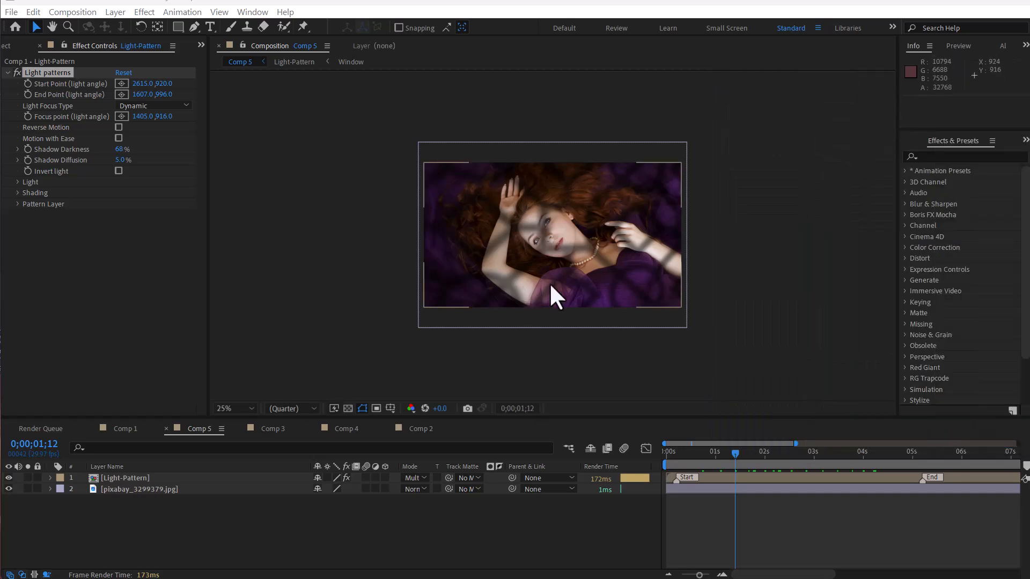
Step: Scrub the playhead to 0;00;02;08 to preview the cross frame shadow
{"action": "key", "text": "period"}
{"action": "left_click_drag", "start_coordinate": [746, 462], "coordinate": [778, 459]}
{"action": "key", "text": "comma"}
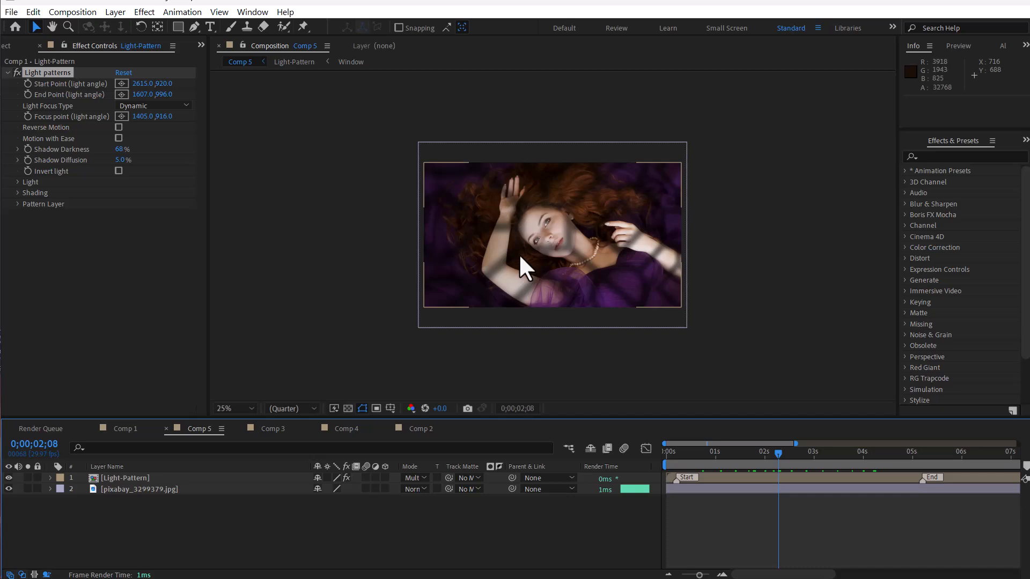
Step: Try moving the light's focus point in the composition, then undo the move
{"action": "left_click", "coordinate": [587, 259]}
{"action": "left_click", "coordinate": [60, 72]}
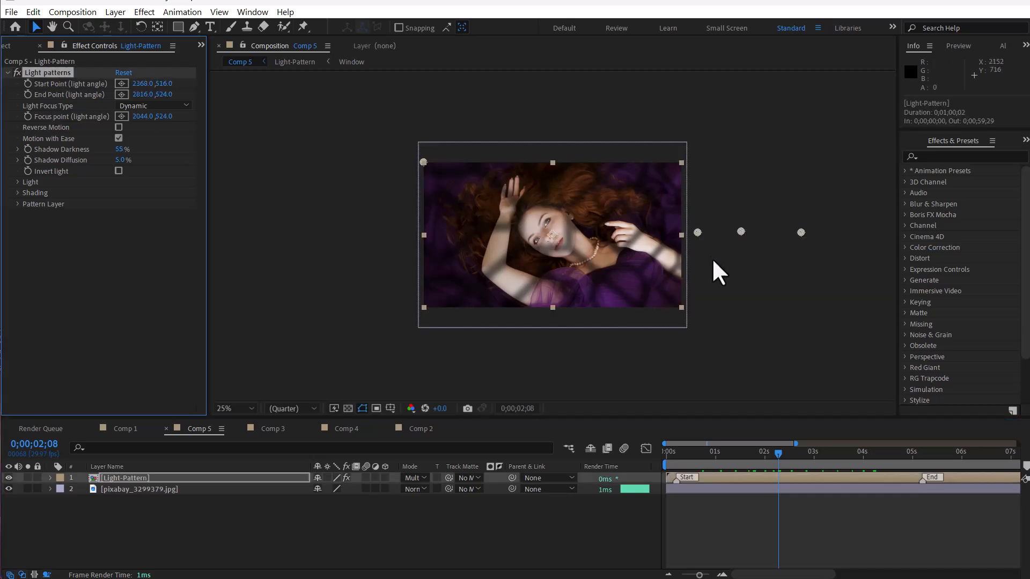
{"action": "left_click_drag", "start_coordinate": [697, 230], "coordinate": [695, 257]}
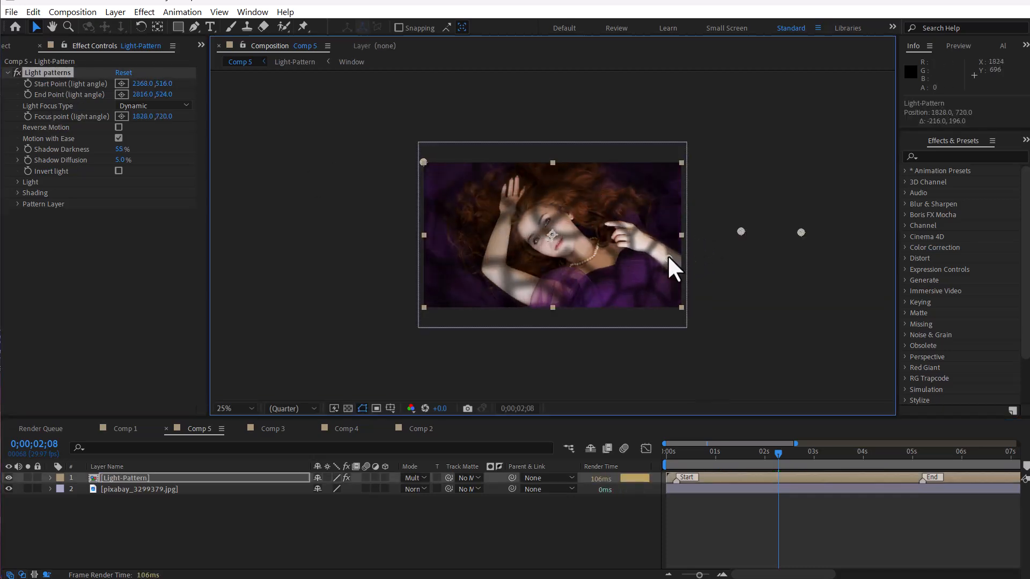
{"action": "key", "text": "ctrl+z"}
Step: Expand Pattern Layer and set the pattern's scale to 31%, position to 0, -17 and opacity to 100%
{"action": "key", "text": "period"}
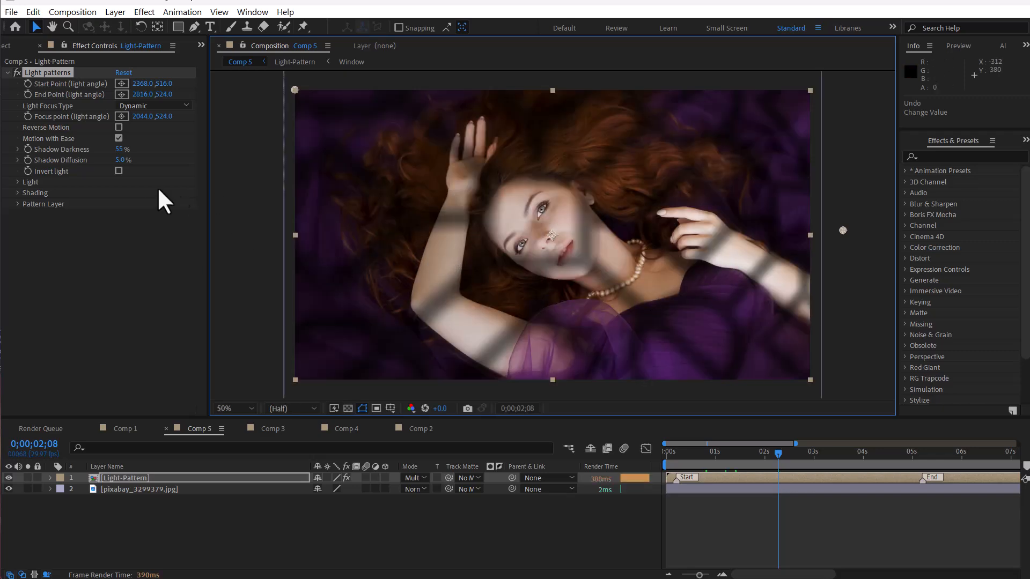
{"action": "left_click", "coordinate": [17, 204]}
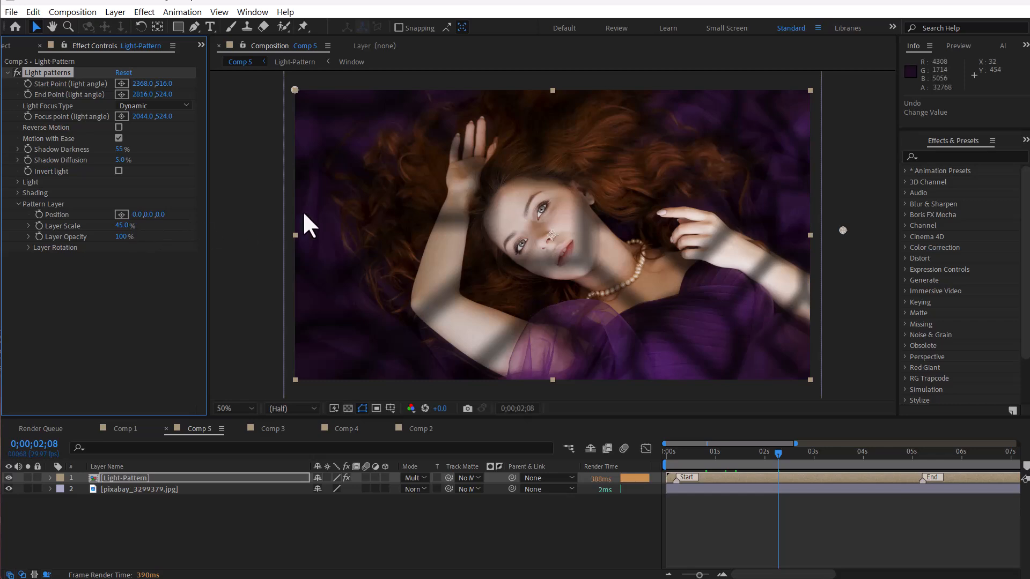
{"action": "key", "text": "comma"}
{"action": "left_click_drag", "start_coordinate": [155, 221], "coordinate": [315, 206]}
{"action": "mouse_move", "coordinate": [422, 156]}
{"action": "left_mouse_down"}
{"action": "mouse_move", "coordinate": [358, 177]}
{"action": "mouse_move", "coordinate": [326, 140]}
{"action": "mouse_move", "coordinate": [501, 142]}
{"action": "mouse_move", "coordinate": [452, 182]}
{"action": "mouse_move", "coordinate": [437, 170]}
{"action": "mouse_move", "coordinate": [465, 164]}
{"action": "mouse_move", "coordinate": [453, 182]}
{"action": "mouse_move", "coordinate": [416, 172]}
{"action": "mouse_move", "coordinate": [417, 155]}
{"action": "mouse_move", "coordinate": [416, 183]}
{"action": "mouse_move", "coordinate": [410, 167]}
{"action": "left_mouse_up"}
{"action": "key", "text": "ctrl+z"}
{"action": "left_click_drag", "start_coordinate": [158, 214], "coordinate": [112, 227]}
{"action": "key", "text": "ctrl+z"}
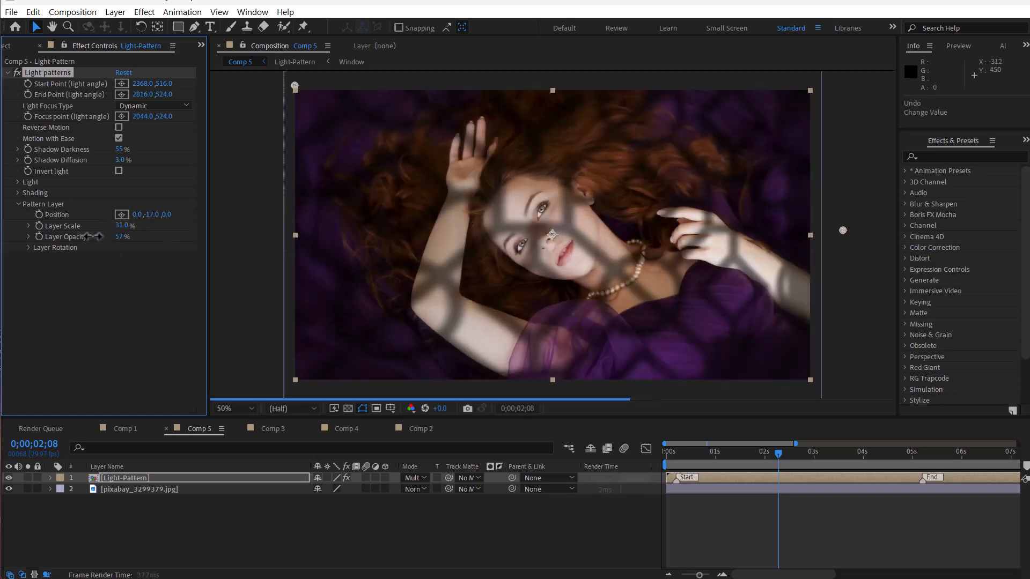
{"action": "left_click_drag", "start_coordinate": [72, 238], "coordinate": [173, 235]}
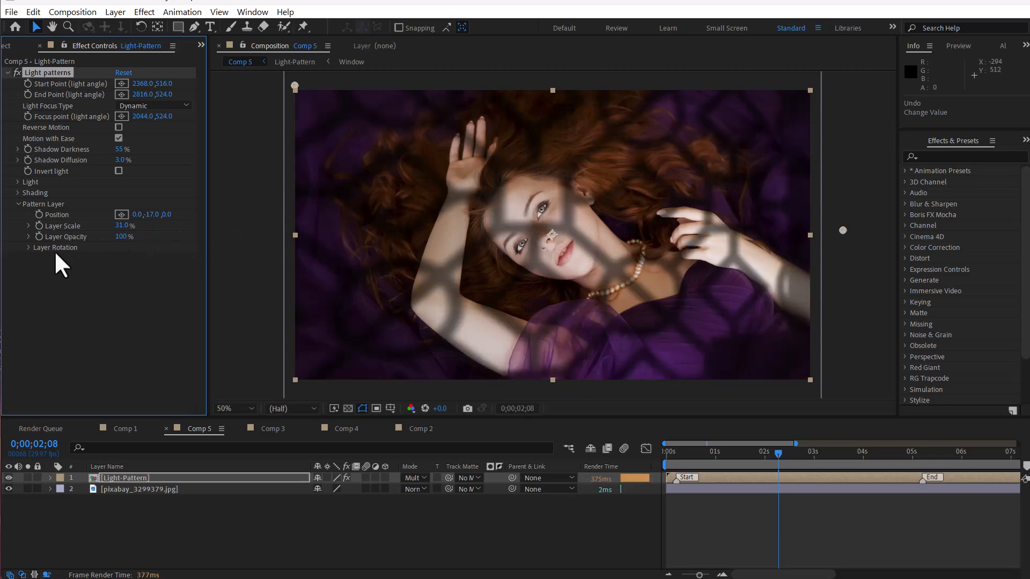
Step: Under Layer Rotation, rotate the pattern layer to X 2°, Y -13° and Z 66°
{"action": "left_click", "coordinate": [28, 247]}
{"action": "key", "text": "comma"}
{"action": "key", "text": "comma"}
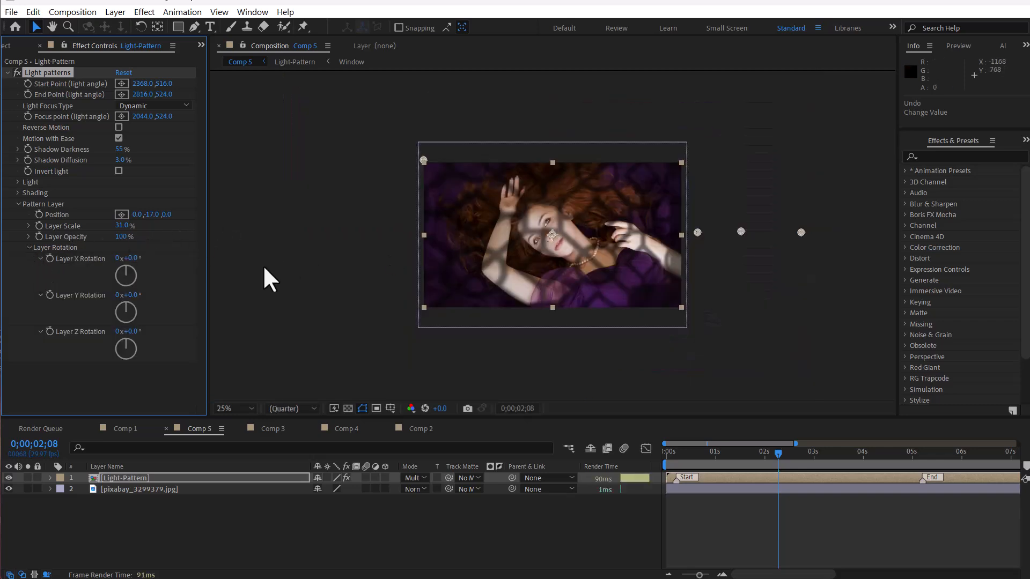
{"action": "left_click_drag", "start_coordinate": [132, 259], "coordinate": [134, 258]}
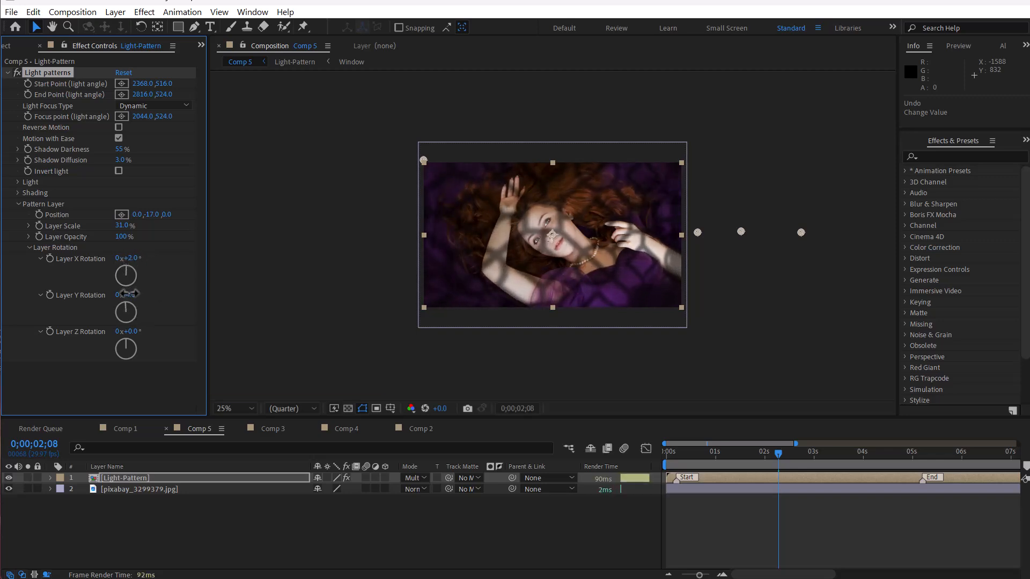
{"action": "left_click_drag", "start_coordinate": [128, 294], "coordinate": [162, 318]}
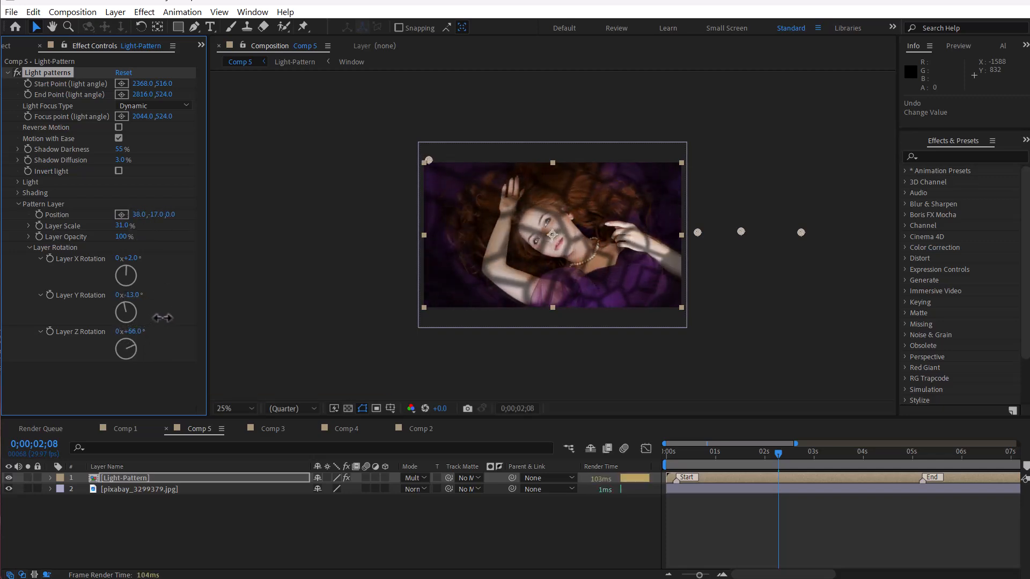
{"action": "key", "text": "period"}
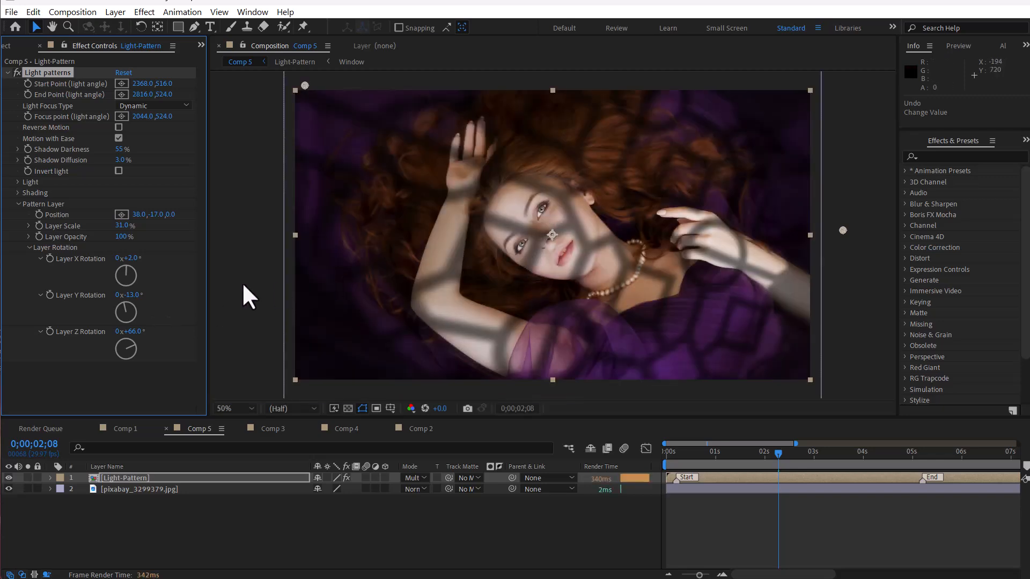
Step: Collapse Pattern Layer, expand Light, and set the light's Color Tone to a pale yellow
{"action": "left_click", "coordinate": [18, 203]}
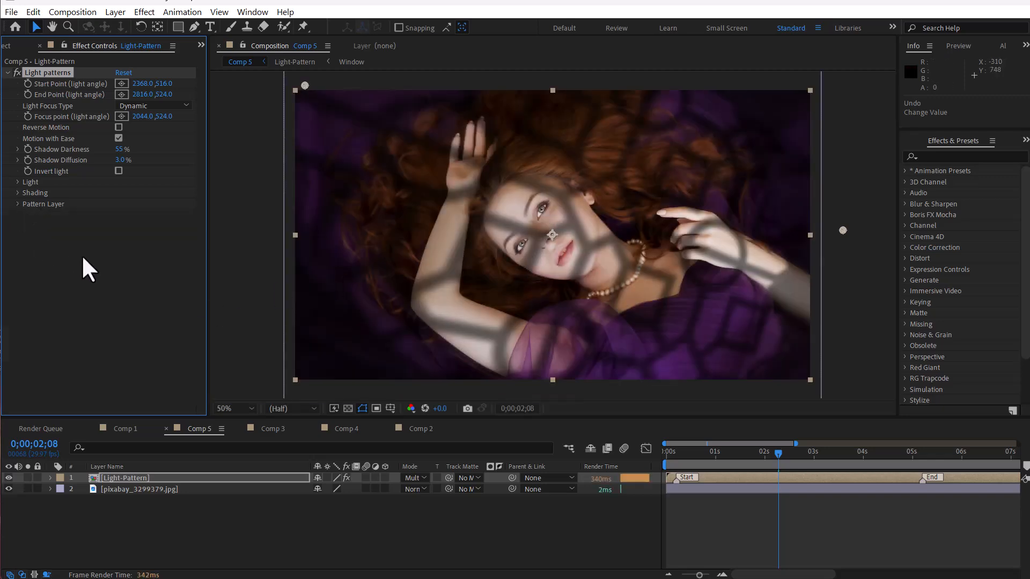
{"action": "left_click", "coordinate": [18, 182]}
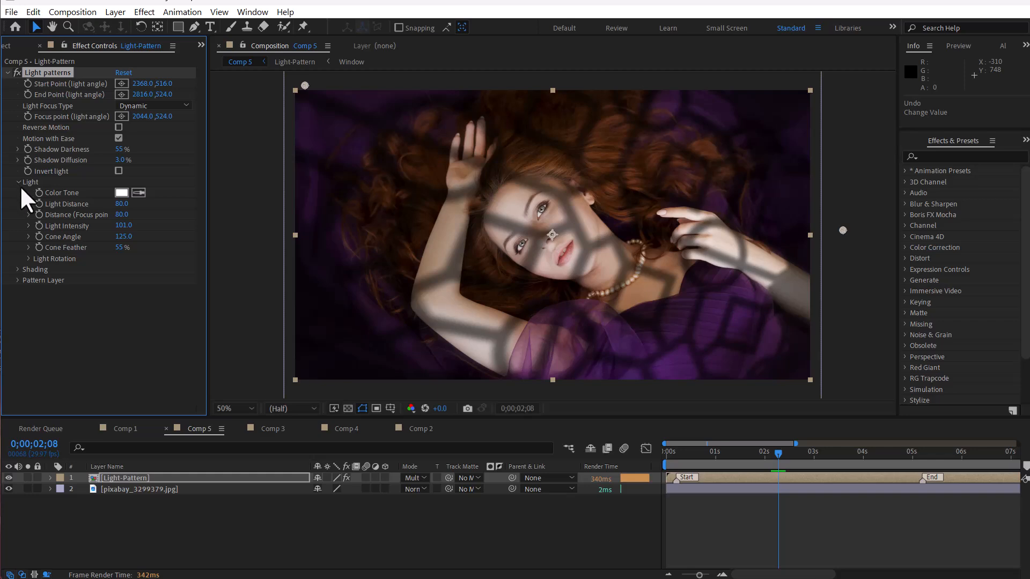
{"action": "left_click", "coordinate": [121, 193]}
{"action": "left_click_drag", "start_coordinate": [92, 255], "coordinate": [230, 254]}
{"action": "left_click", "coordinate": [222, 337]}
{"action": "left_click", "coordinate": [215, 272]}
{"action": "left_click_drag", "start_coordinate": [232, 349], "coordinate": [231, 411]}
{"action": "left_click_drag", "start_coordinate": [202, 312], "coordinate": [123, 275]}
{"action": "left_click", "coordinate": [346, 273]}
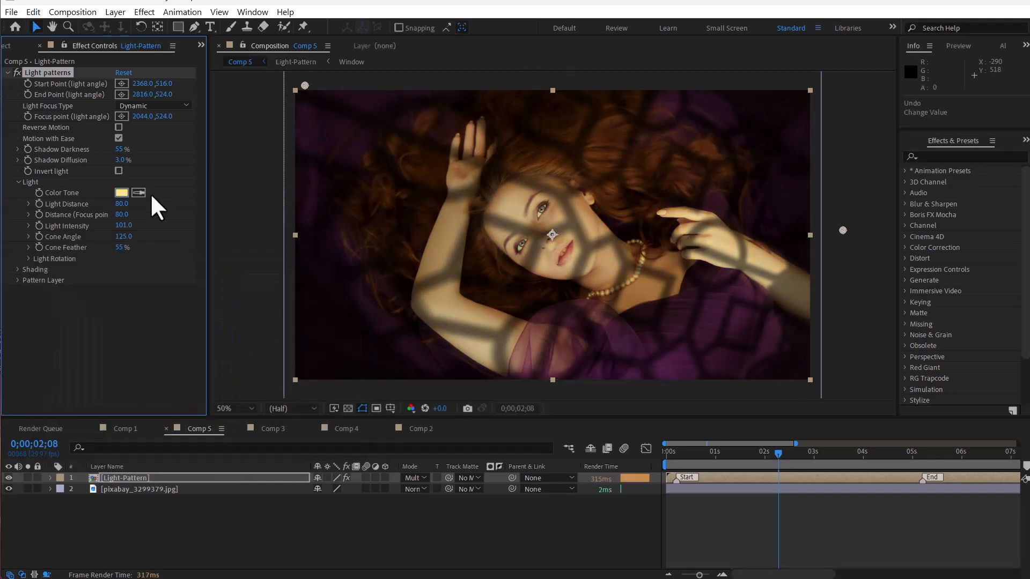
Step: Try raising Light Distance and Light Intensity, undoing each change
{"action": "left_click_drag", "start_coordinate": [123, 204], "coordinate": [135, 202]}
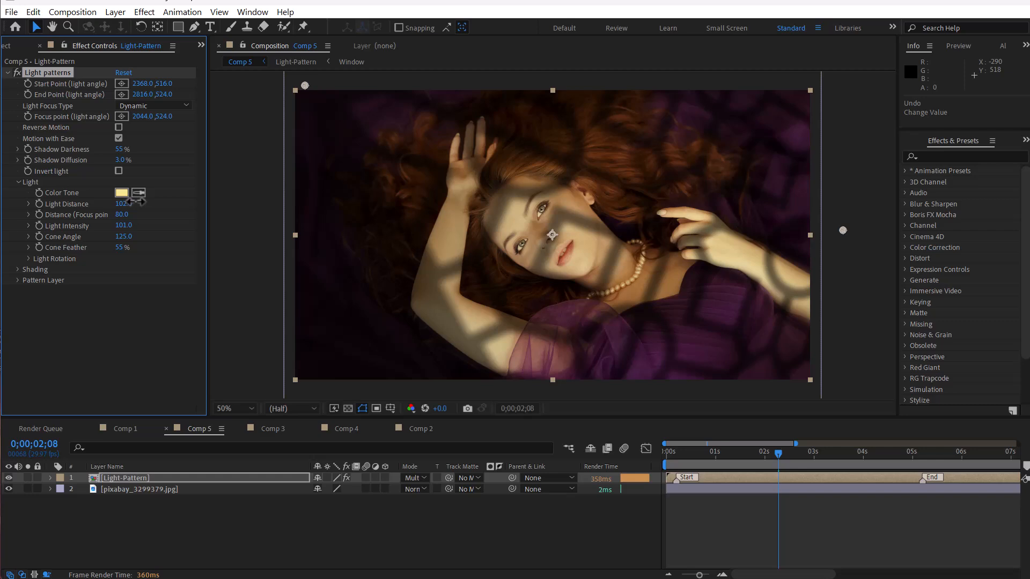
{"action": "scroll", "coordinate": [534, 189], "scroll_direction": "down", "scroll_amount": 1}
{"action": "key", "text": "ctrl+z"}
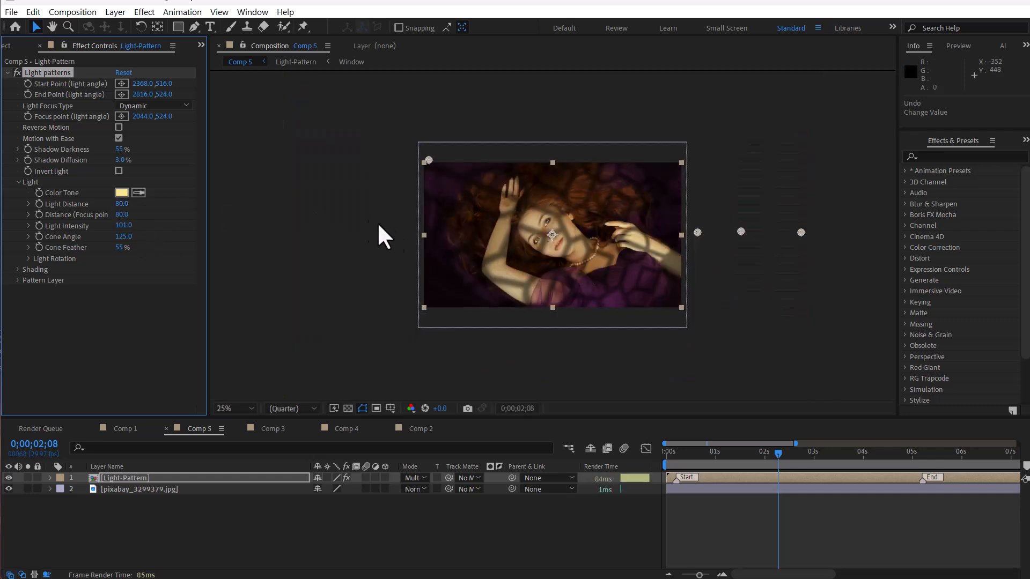
{"action": "left_click_drag", "start_coordinate": [124, 225], "coordinate": [300, 215]}
{"action": "key", "text": "ctrl+z"}
Step: Switch to Comp 1, select the Light-Pattern layer and expand its Light settings
{"action": "left_click", "coordinate": [126, 429]}
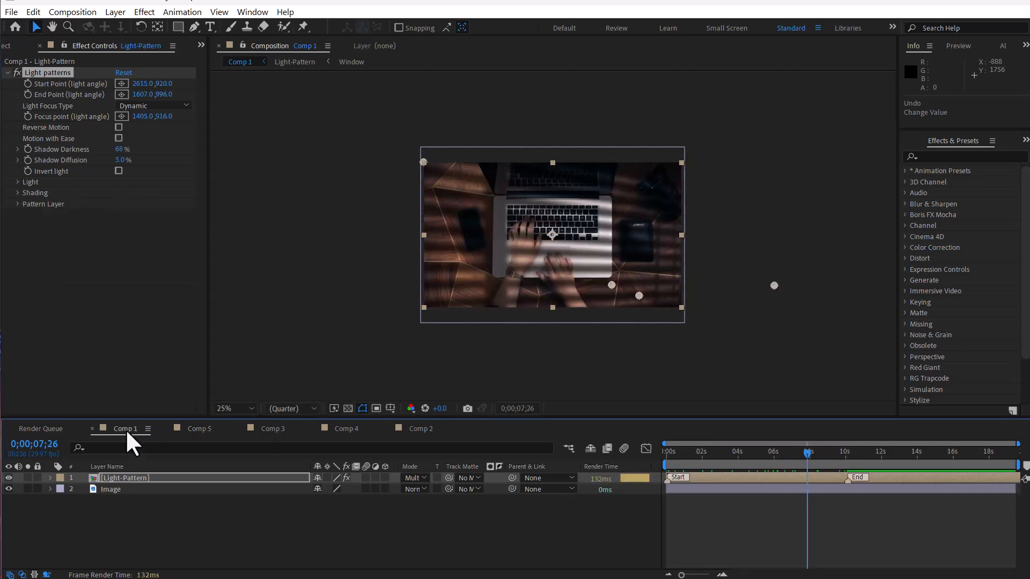
{"action": "left_click", "coordinate": [133, 474]}
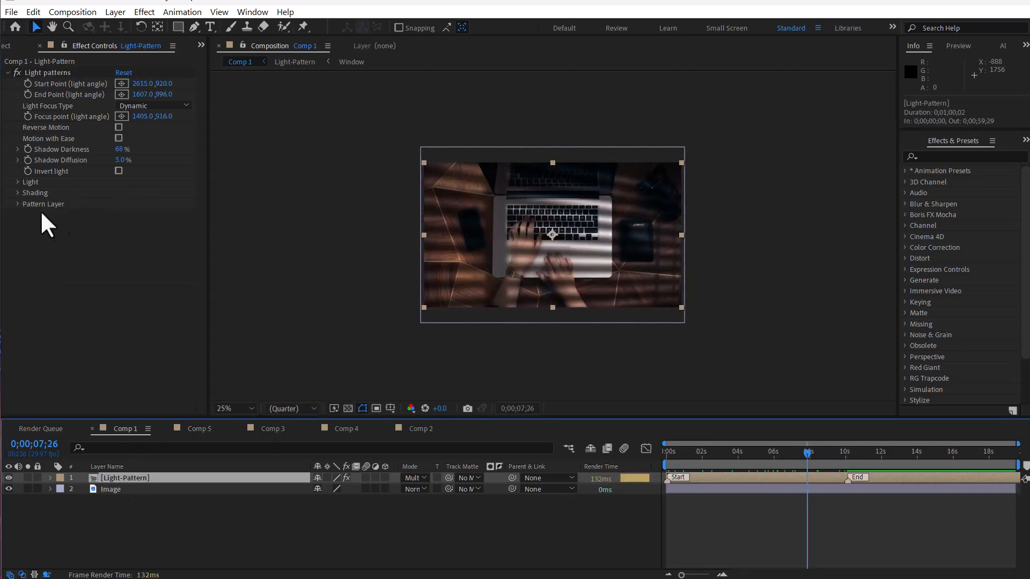
{"action": "left_click", "coordinate": [17, 182]}
Step: Narrow the light's Cone Angle to 31
{"action": "key", "text": "period"}
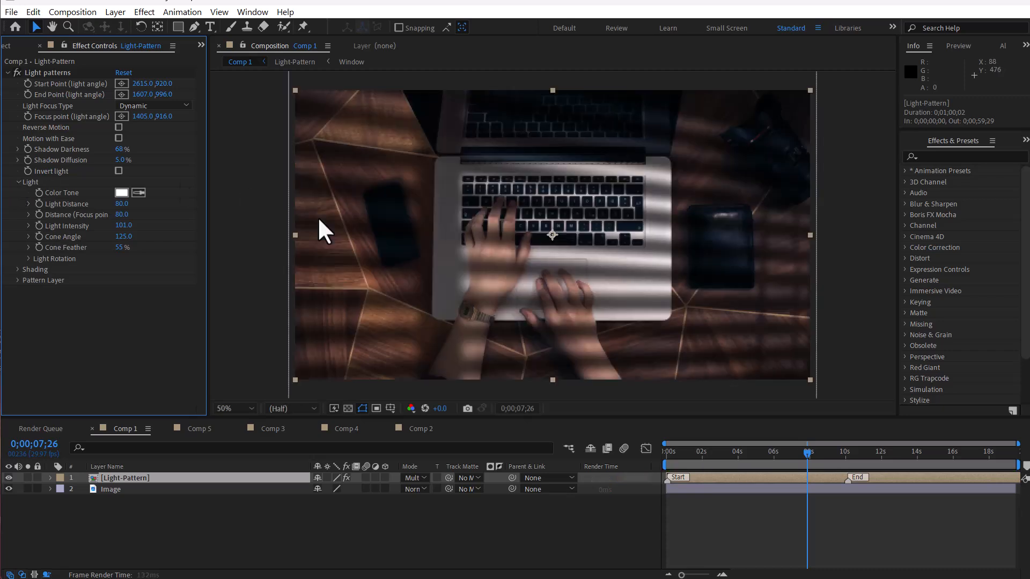
{"action": "left_click_drag", "start_coordinate": [125, 237], "coordinate": [90, 237]}
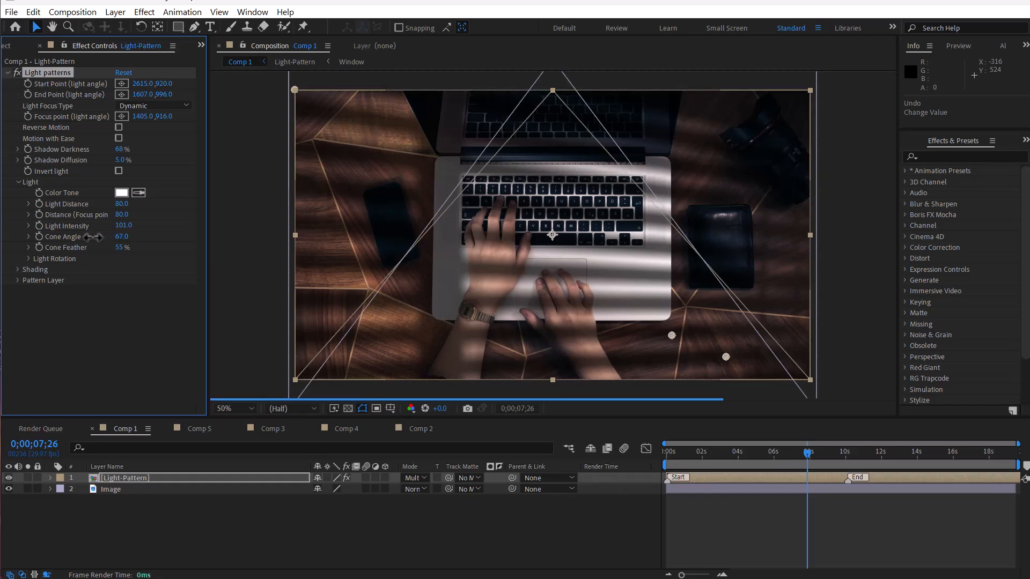
{"action": "key", "text": "comma"}
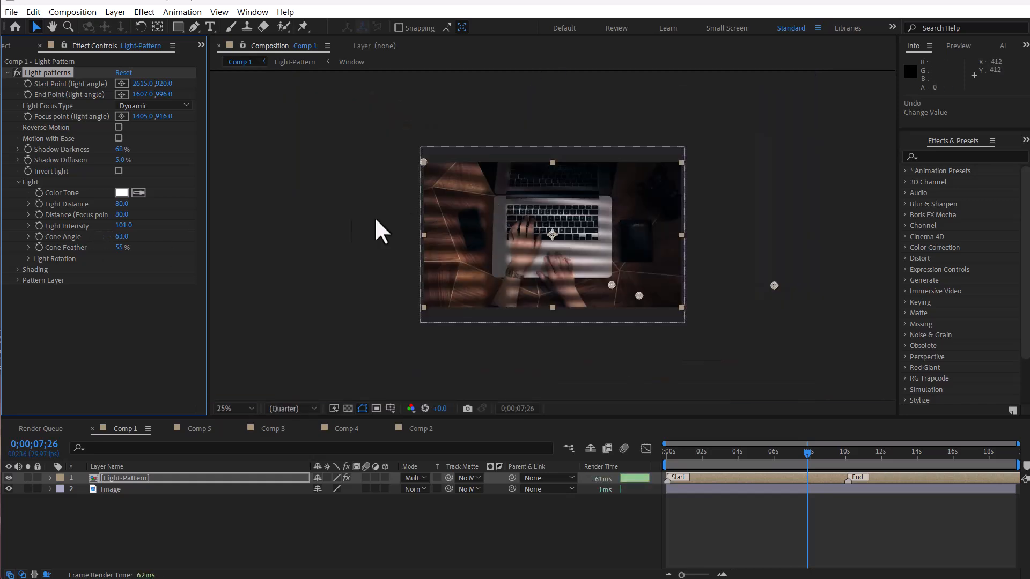
{"action": "mouse_move", "coordinate": [112, 236]}
{"action": "left_mouse_down"}
{"action": "mouse_move", "coordinate": [98, 240]}
{"action": "mouse_move", "coordinate": [110, 240]}
{"action": "left_mouse_up"}
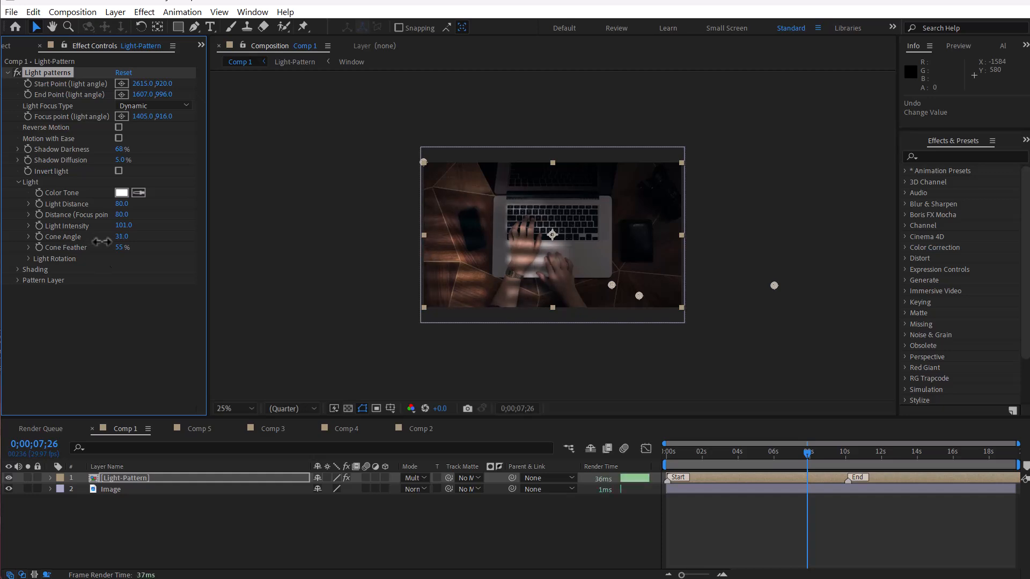
Step: Move the light's focus point to about 1593, 856 and set Cone Angle to 34 with 0% Cone Feather
{"action": "left_click_drag", "start_coordinate": [607, 283], "coordinate": [636, 276]}
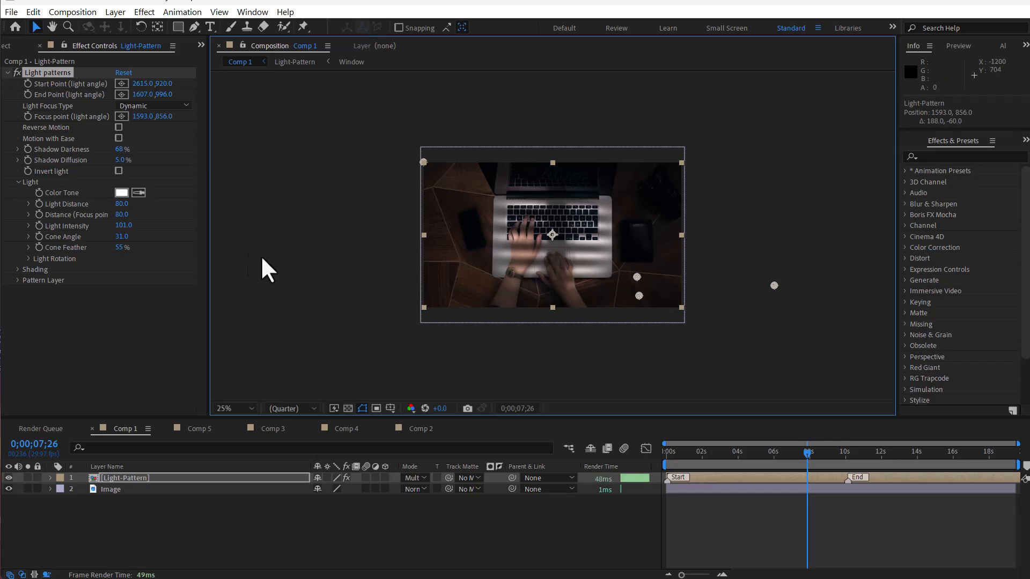
{"action": "left_click_drag", "start_coordinate": [124, 238], "coordinate": [80, 253]}
{"action": "mouse_move", "coordinate": [125, 149]}
{"action": "left_mouse_down"}
{"action": "mouse_move", "coordinate": [134, 150]}
{"action": "mouse_move", "coordinate": [125, 150]}
{"action": "left_mouse_up"}
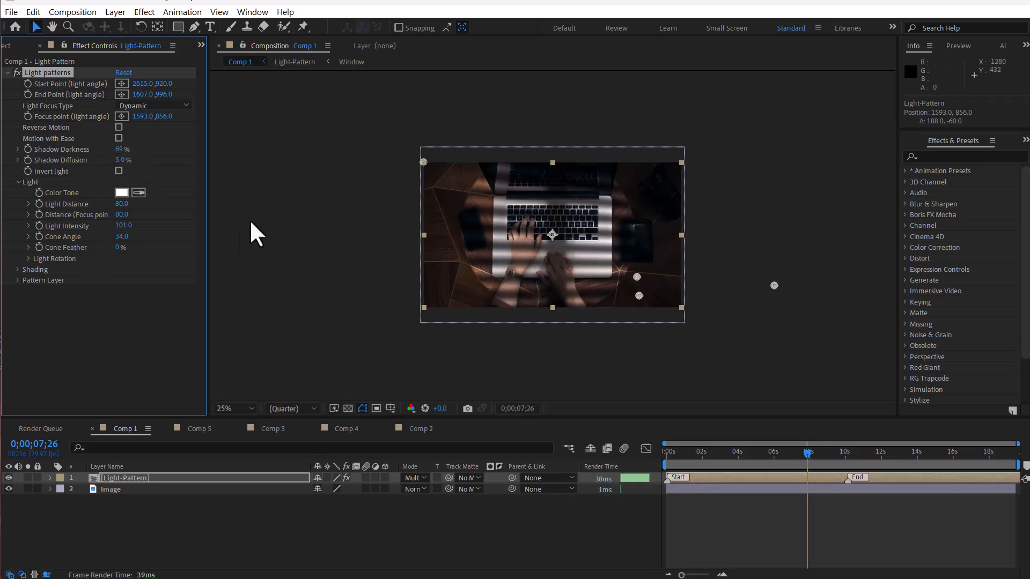
Step: Expand Shading and raise Shading Opacity to 100%
{"action": "left_click", "coordinate": [18, 269]}
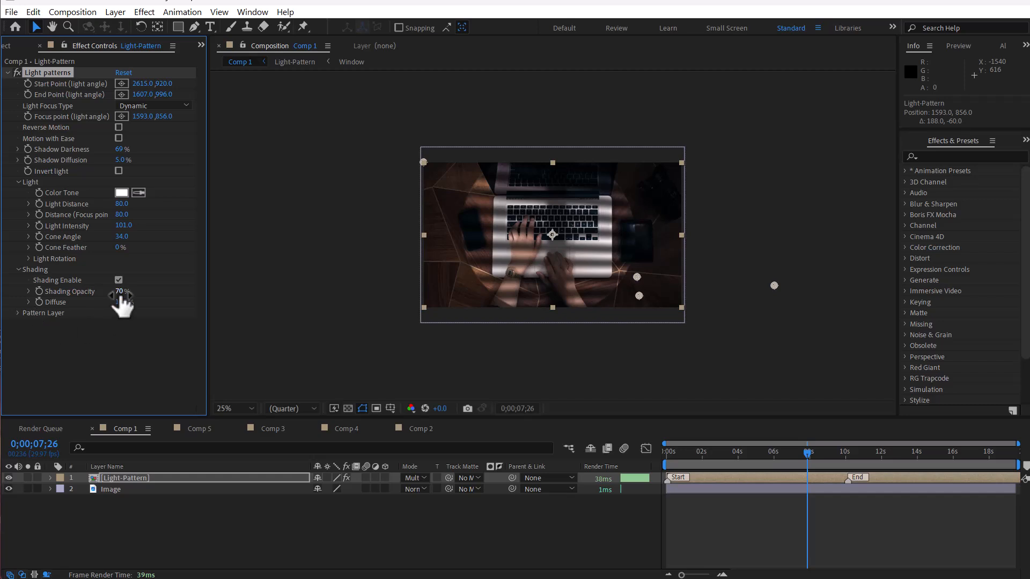
{"action": "left_click_drag", "start_coordinate": [119, 292], "coordinate": [148, 291]}
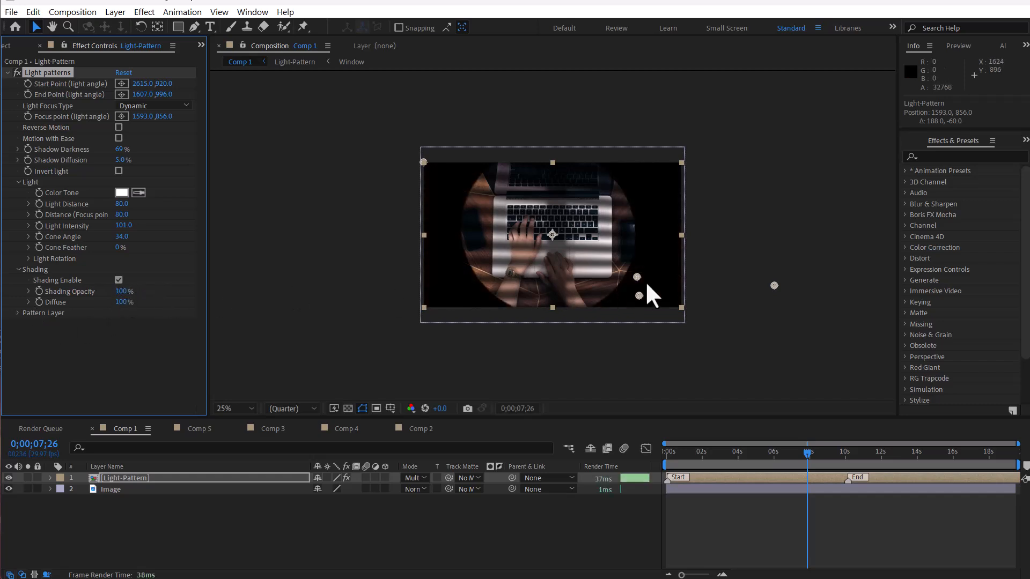
Step: Move the focus point to about 1493, 860 and toggle Shading Enable off and on to compare
{"action": "mouse_move", "coordinate": [639, 275]}
{"action": "left_mouse_down"}
{"action": "mouse_move", "coordinate": [606, 268]}
{"action": "mouse_move", "coordinate": [658, 281]}
{"action": "mouse_move", "coordinate": [597, 266]}
{"action": "mouse_move", "coordinate": [642, 281]}
{"action": "mouse_move", "coordinate": [609, 276]}
{"action": "mouse_move", "coordinate": [623, 277]}
{"action": "left_mouse_up"}
{"action": "left_click", "coordinate": [118, 280]}
{"action": "left_click", "coordinate": [119, 279]}
{"action": "left_click", "coordinate": [119, 280]}
{"action": "left_click", "coordinate": [119, 279]}
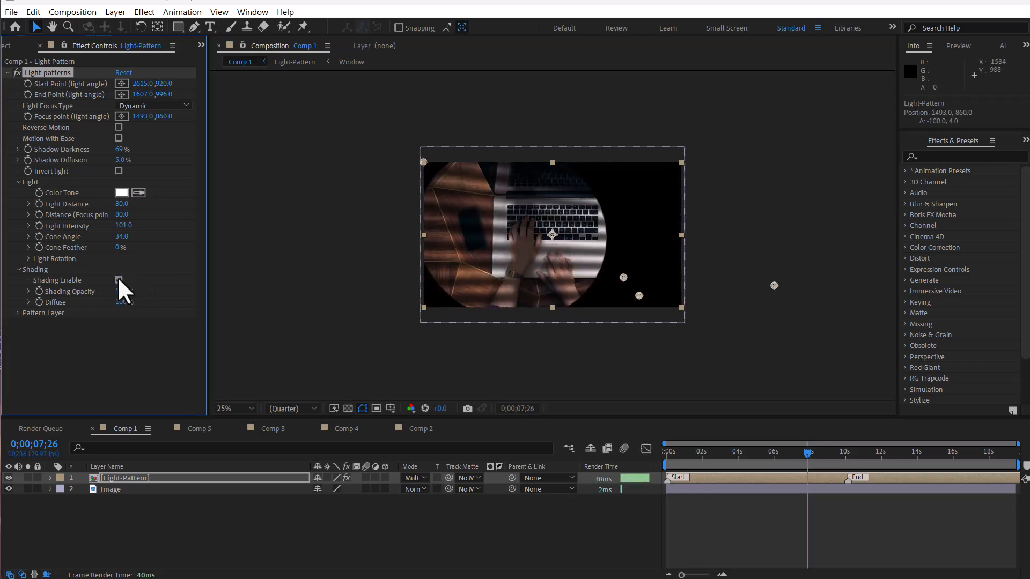
Step: Lower the shading Diffuse to 86% and set Cone Feather to 53%
{"action": "left_click_drag", "start_coordinate": [124, 303], "coordinate": [100, 298]}
{"action": "left_click_drag", "start_coordinate": [133, 248], "coordinate": [156, 235]}
Step: Try rotating the gobo on X and Y under Light Rotation, undo both, and collapse the group
{"action": "left_click", "coordinate": [29, 259]}
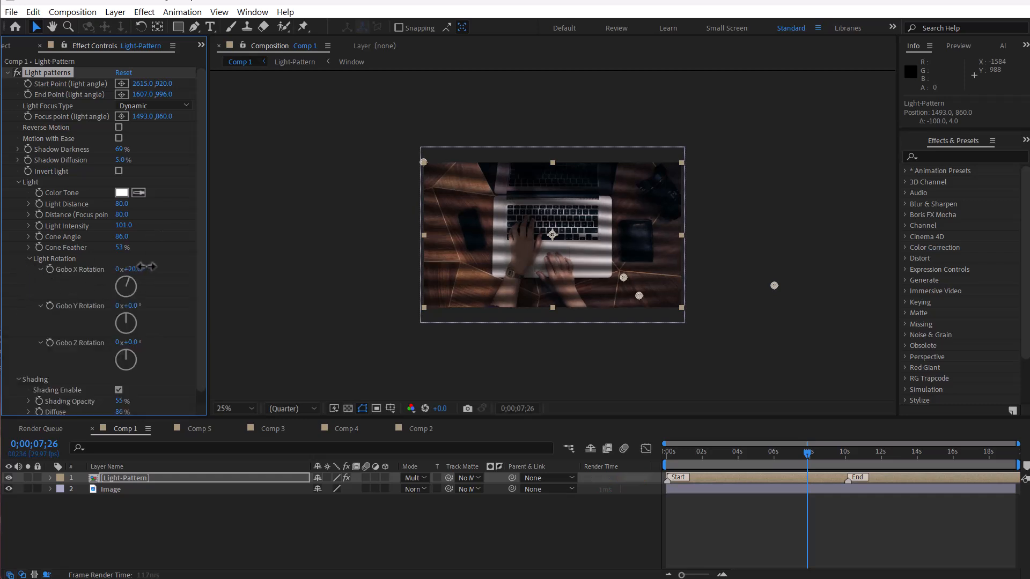
{"action": "left_click_drag", "start_coordinate": [130, 267], "coordinate": [139, 266]}
{"action": "key", "text": "ctrl+z"}
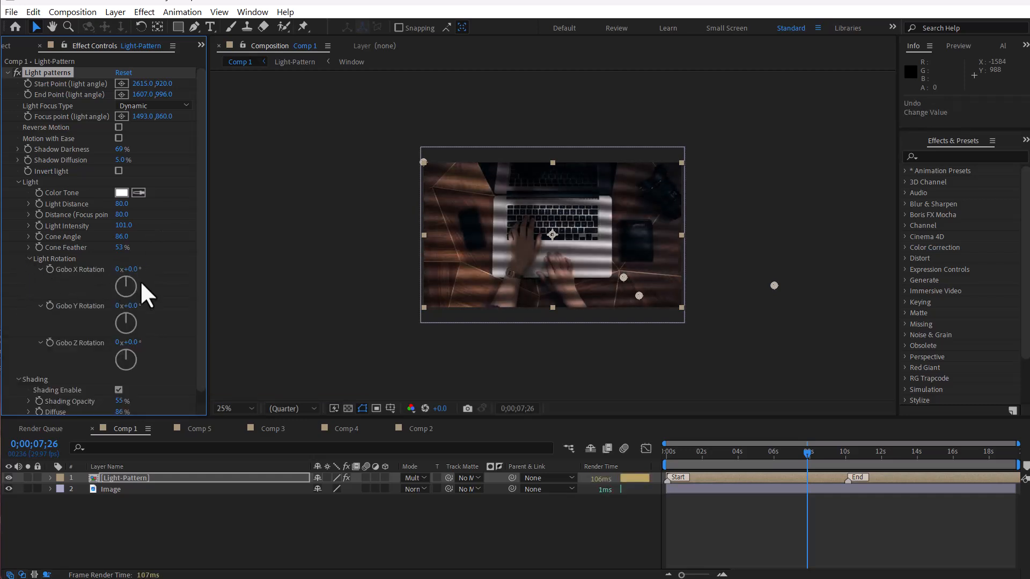
{"action": "left_click_drag", "start_coordinate": [142, 303], "coordinate": [129, 304]}
{"action": "key", "text": "ctrl+z"}
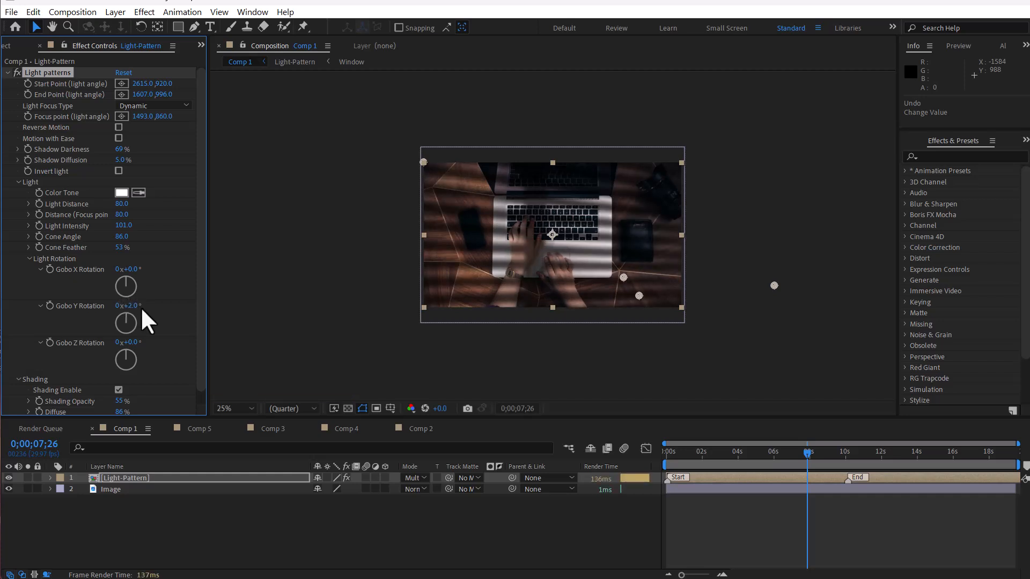
{"action": "left_click", "coordinate": [30, 259]}
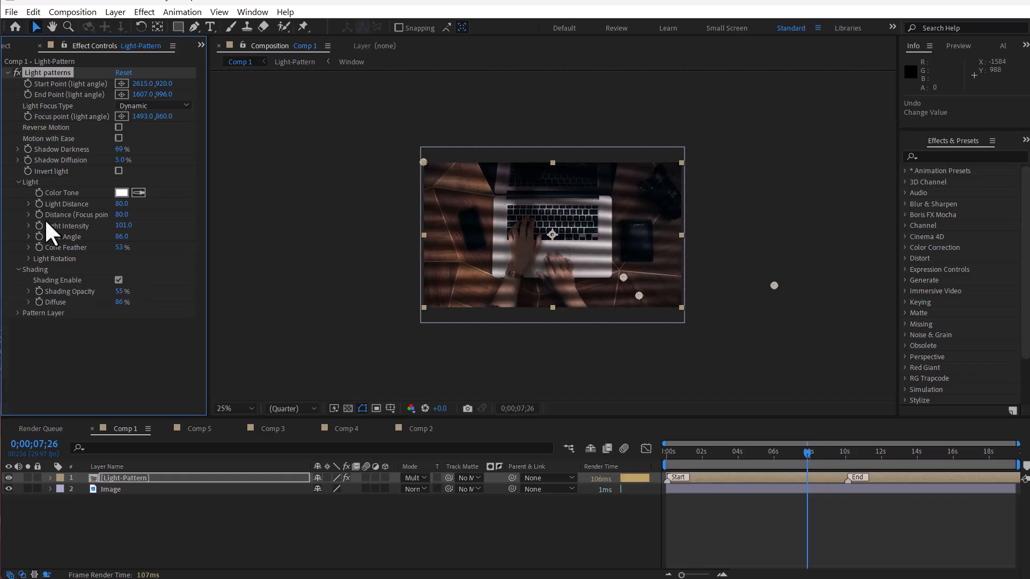
Step: Switch to Comp 3 and apply the third Curtain light pattern to the headphones photo
{"action": "left_click", "coordinate": [18, 182]}
{"action": "left_click", "coordinate": [18, 192]}
{"action": "left_click", "coordinate": [270, 429]}
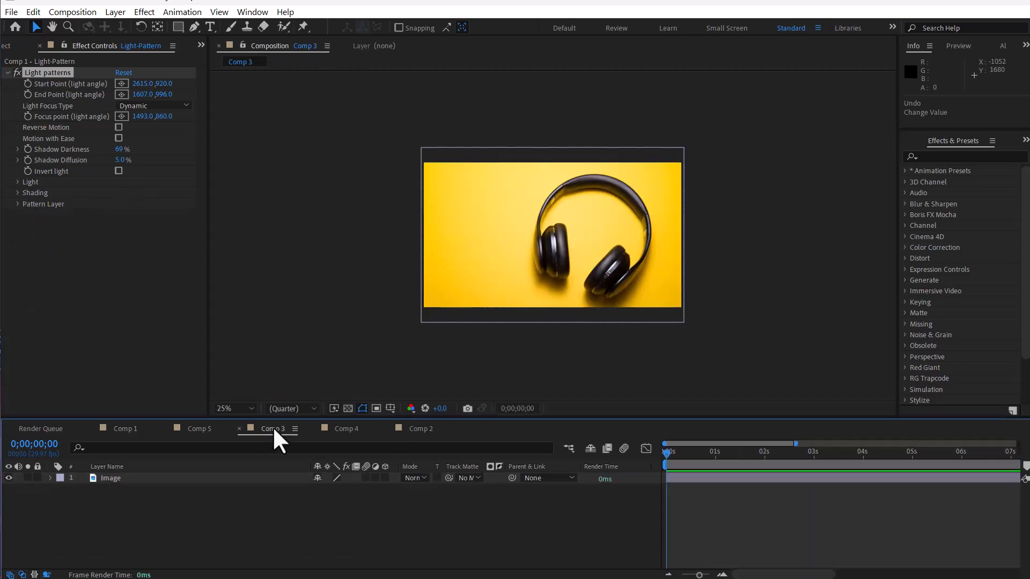
{"action": "left_click_drag", "start_coordinate": [1028, 91], "coordinate": [856, 63]}
{"action": "left_click", "coordinate": [905, 126]}
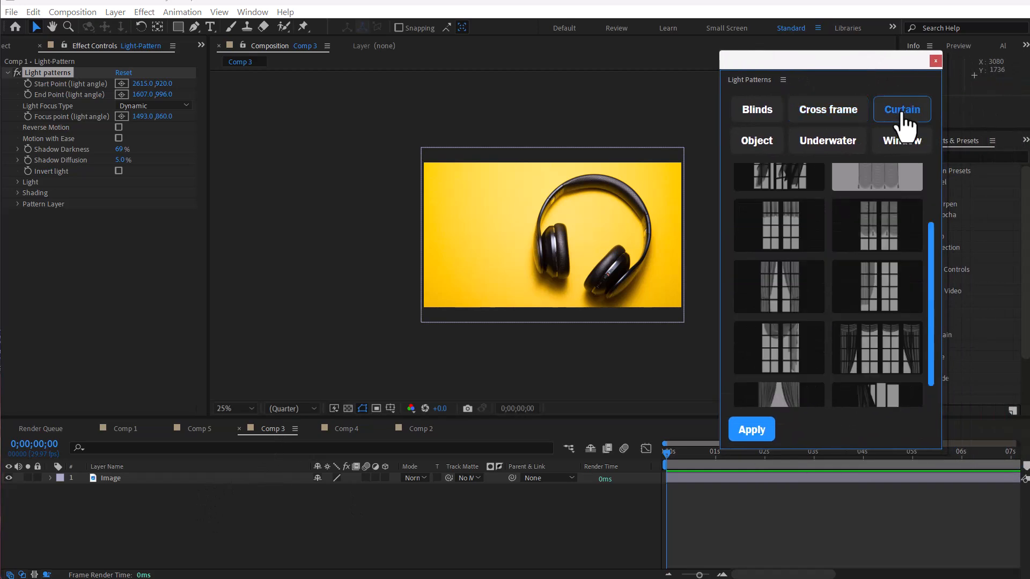
{"action": "left_click_drag", "start_coordinate": [942, 152], "coordinate": [1006, 158]}
{"action": "scroll", "coordinate": [818, 230], "scroll_direction": "up", "scroll_amount": 3}
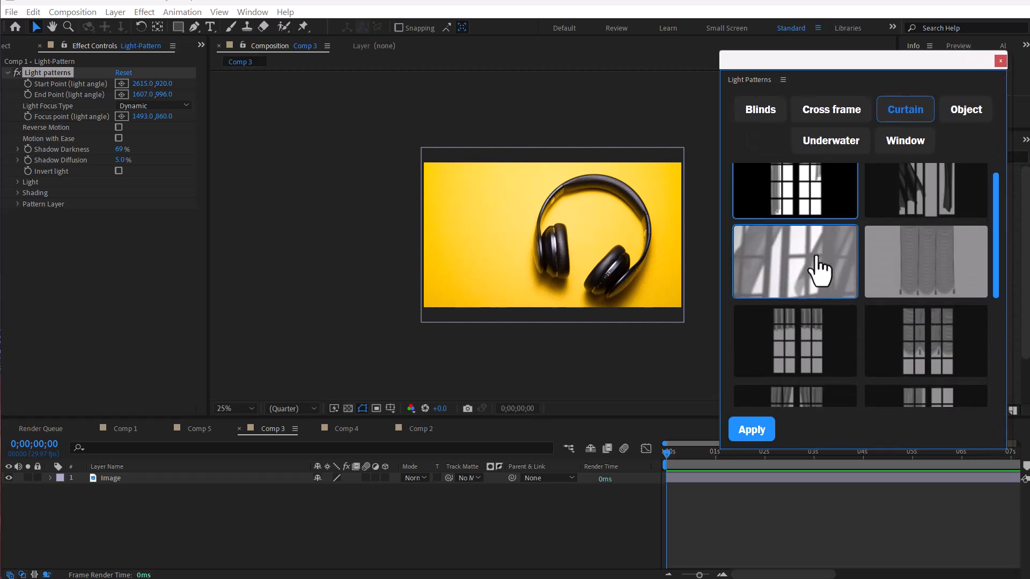
{"action": "left_click", "coordinate": [818, 269]}
{"action": "left_click", "coordinate": [753, 432]}
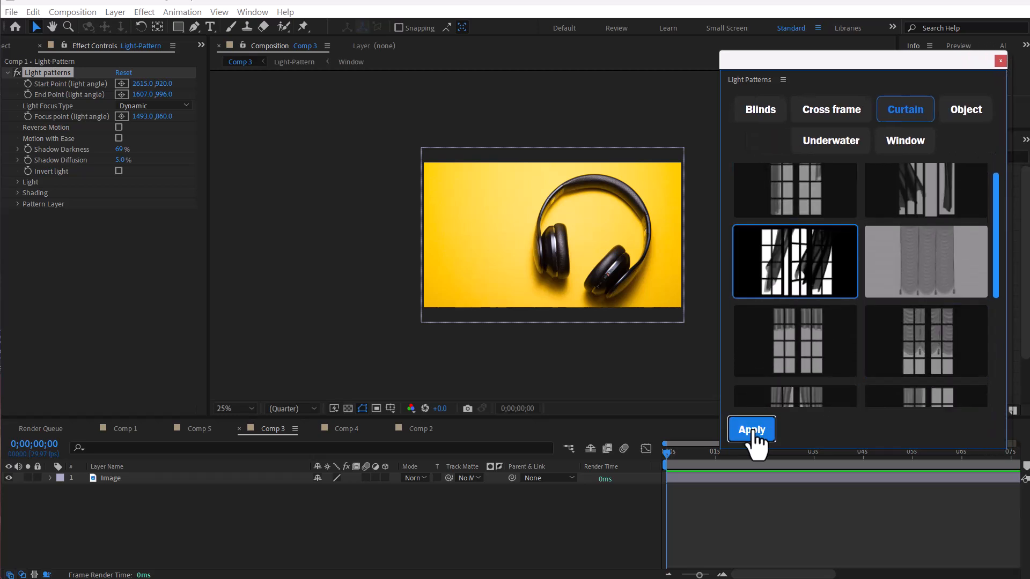
{"action": "left_click", "coordinate": [1000, 60]}
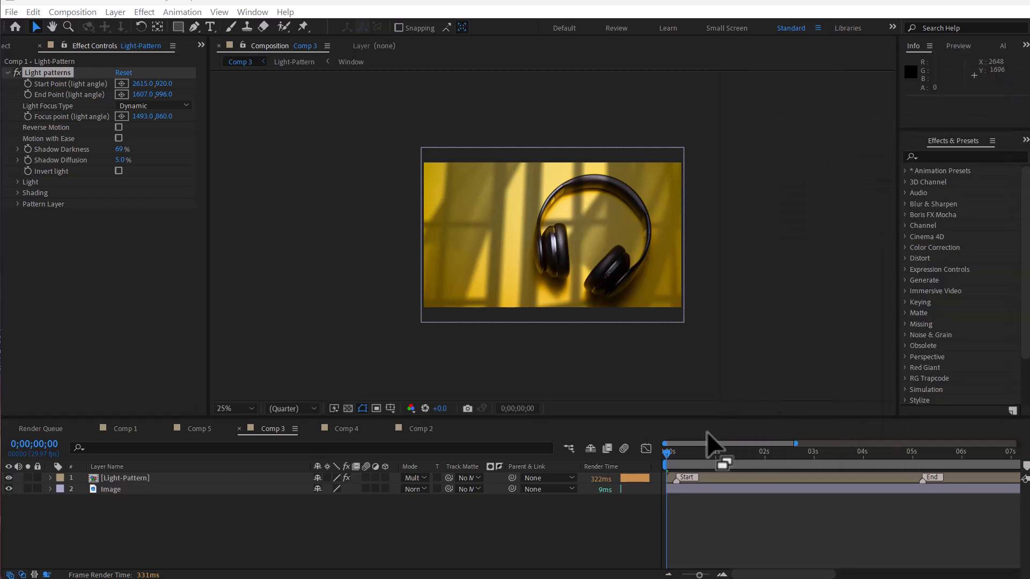
Step: Expand Shading on the Light-Pattern layer and raise Shading Opacity to 100%
{"action": "left_click_drag", "start_coordinate": [685, 453], "coordinate": [754, 467]}
{"action": "left_click", "coordinate": [131, 477]}
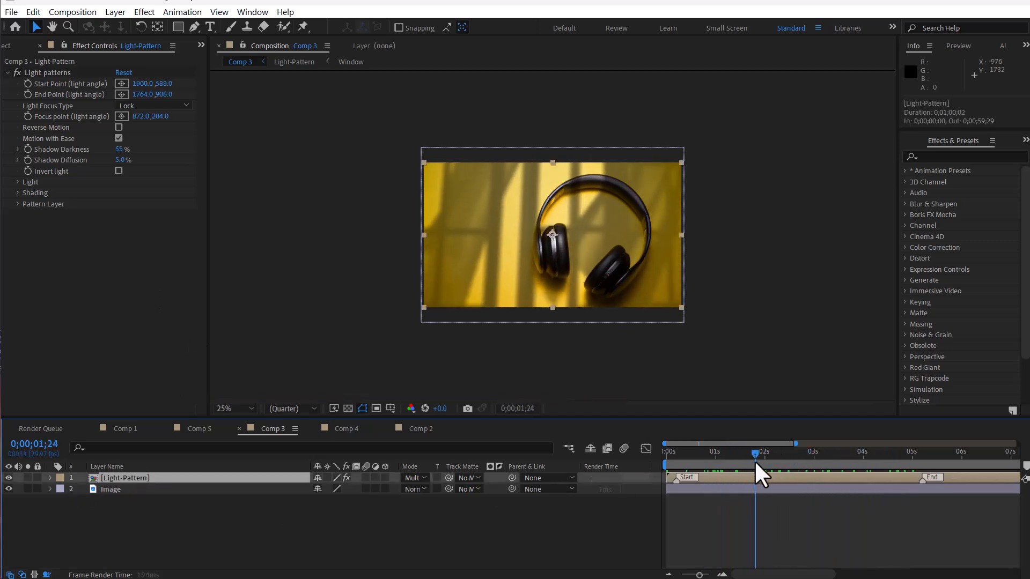
{"action": "left_click", "coordinate": [18, 192]}
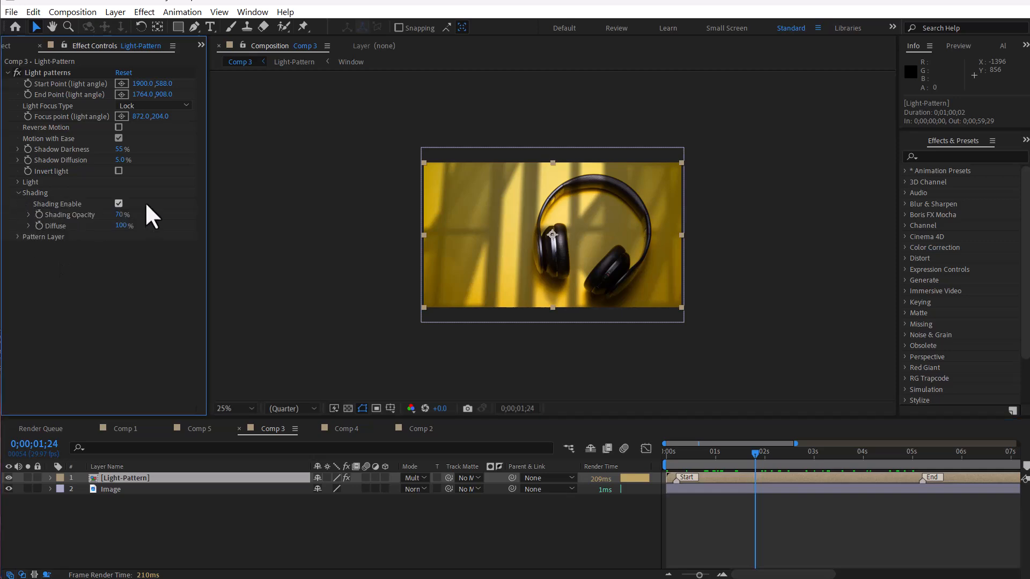
{"action": "left_click", "coordinate": [121, 201]}
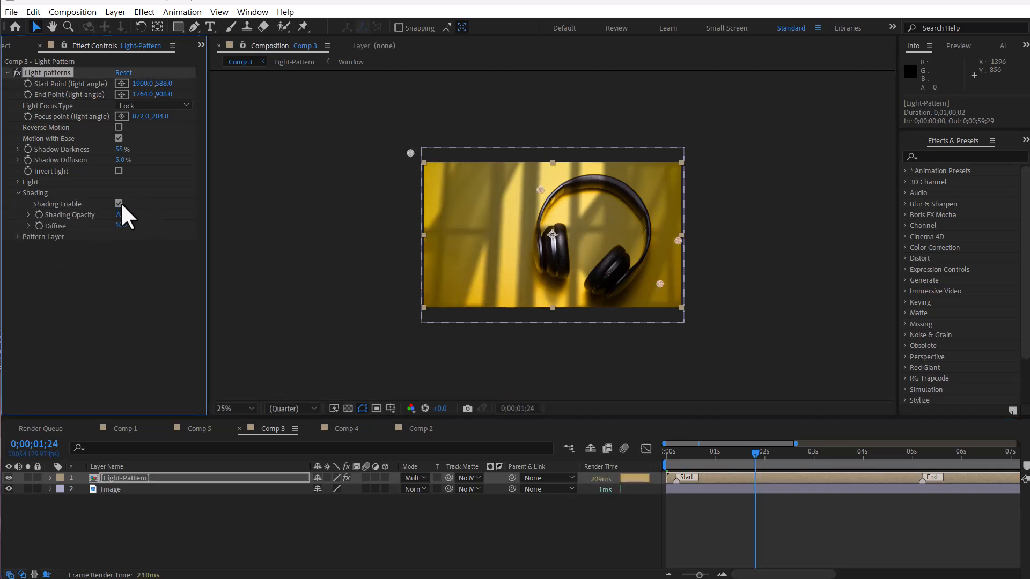
{"action": "left_click_drag", "start_coordinate": [120, 214], "coordinate": [173, 214]}
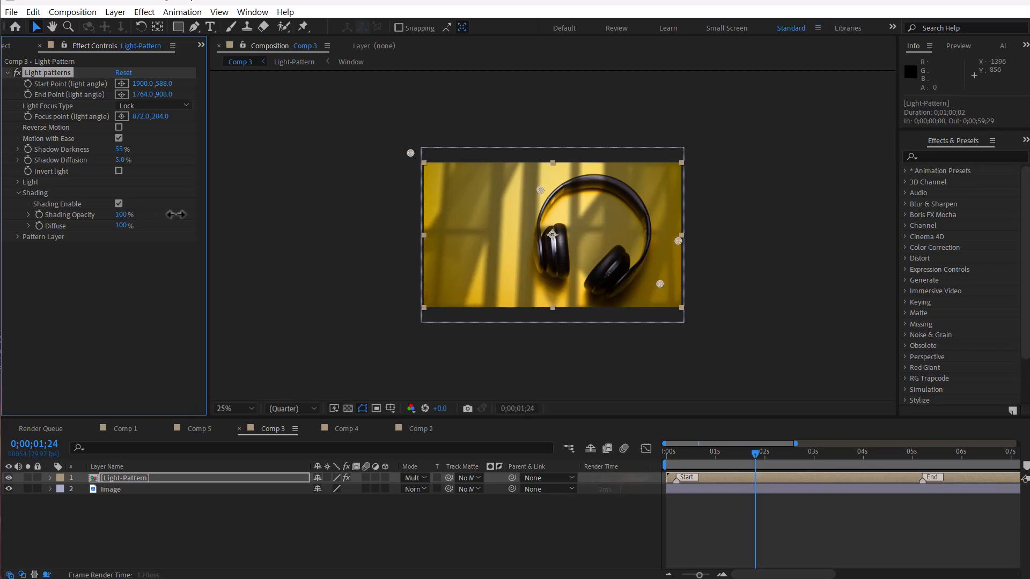
Step: Lower the light's Cone Angle to 77 and Shading Opacity to 76%, and scrub to preview
{"action": "left_click", "coordinate": [18, 182]}
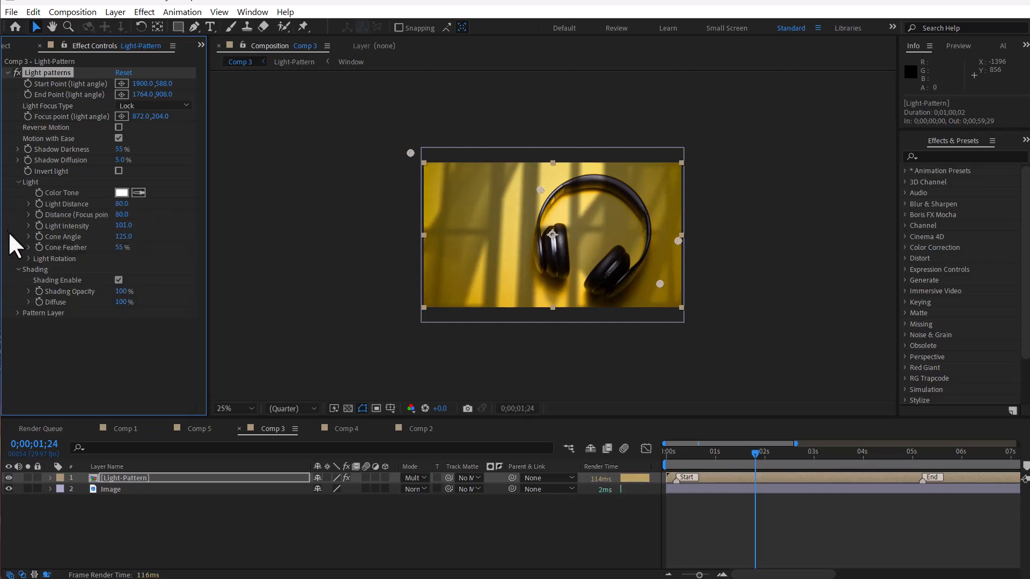
{"action": "left_click_drag", "start_coordinate": [119, 237], "coordinate": [92, 236]}
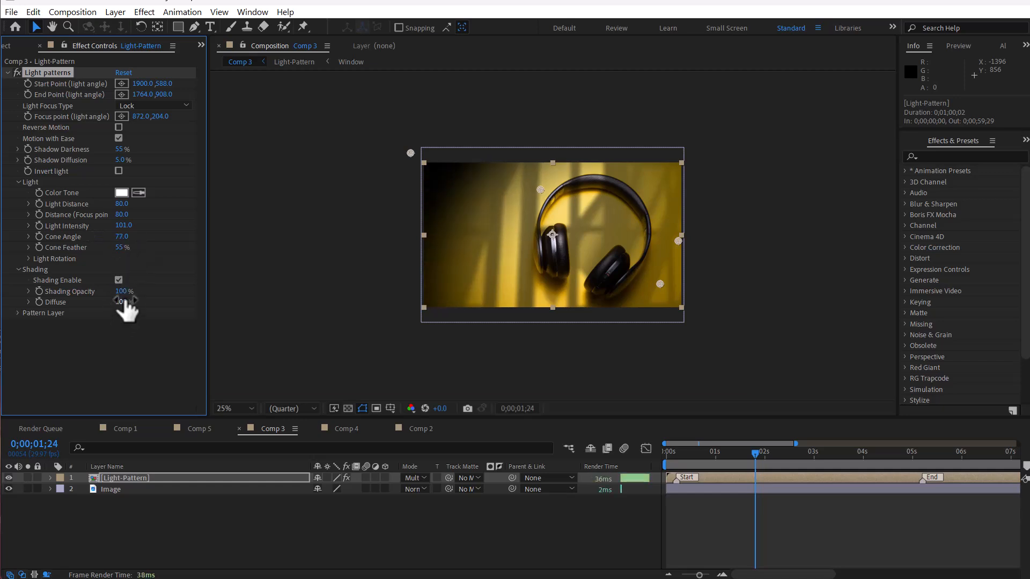
{"action": "left_click_drag", "start_coordinate": [119, 292], "coordinate": [115, 292]}
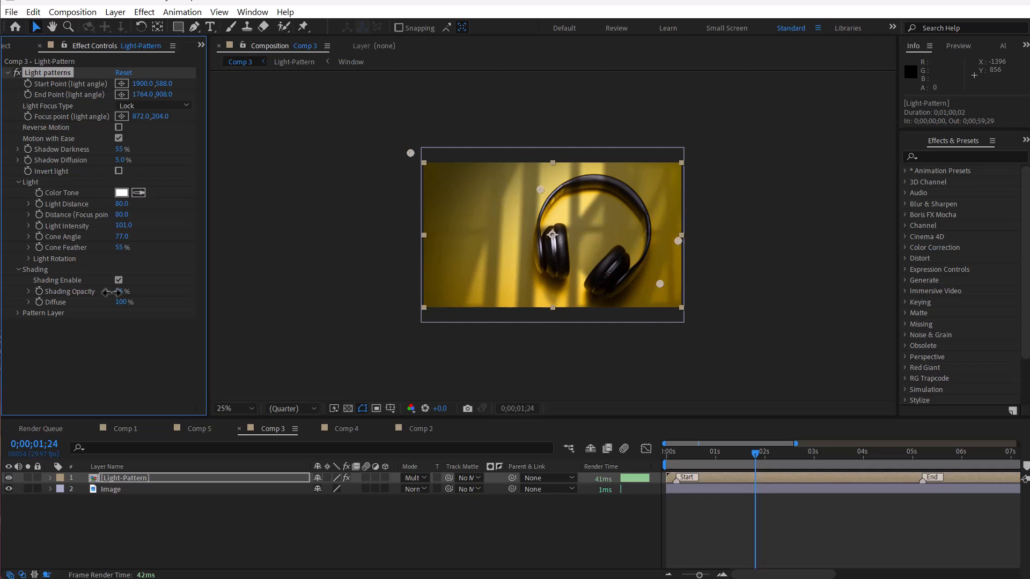
{"action": "mouse_move", "coordinate": [728, 464]}
{"action": "left_mouse_down"}
{"action": "mouse_move", "coordinate": [710, 457]}
{"action": "mouse_move", "coordinate": [883, 459]}
{"action": "mouse_move", "coordinate": [740, 458]}
{"action": "left_mouse_up"}
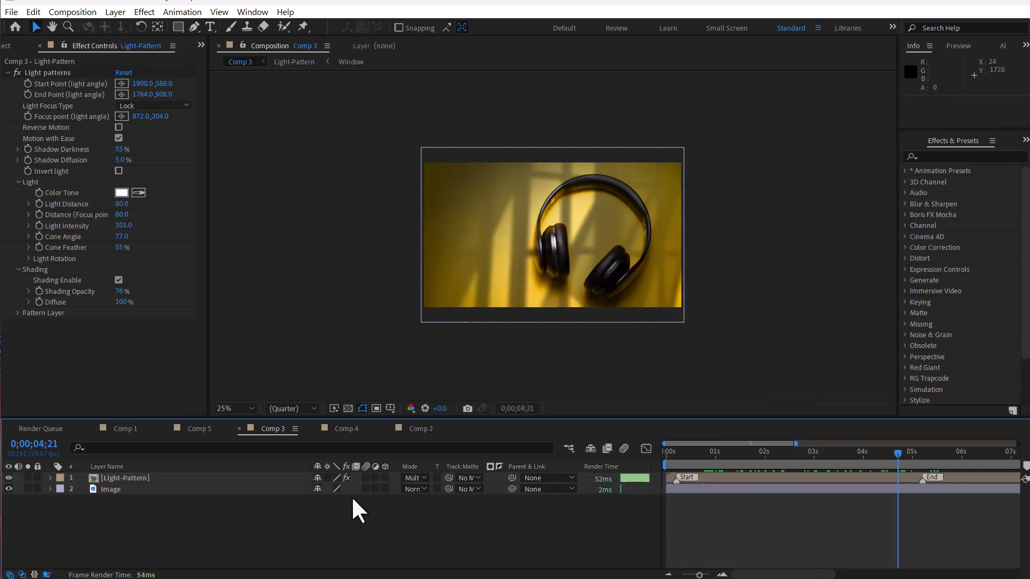
Step: Switch to Comp 4 and apply the second Underwater light pattern to the eyes photo
{"action": "left_click", "coordinate": [345, 428]}
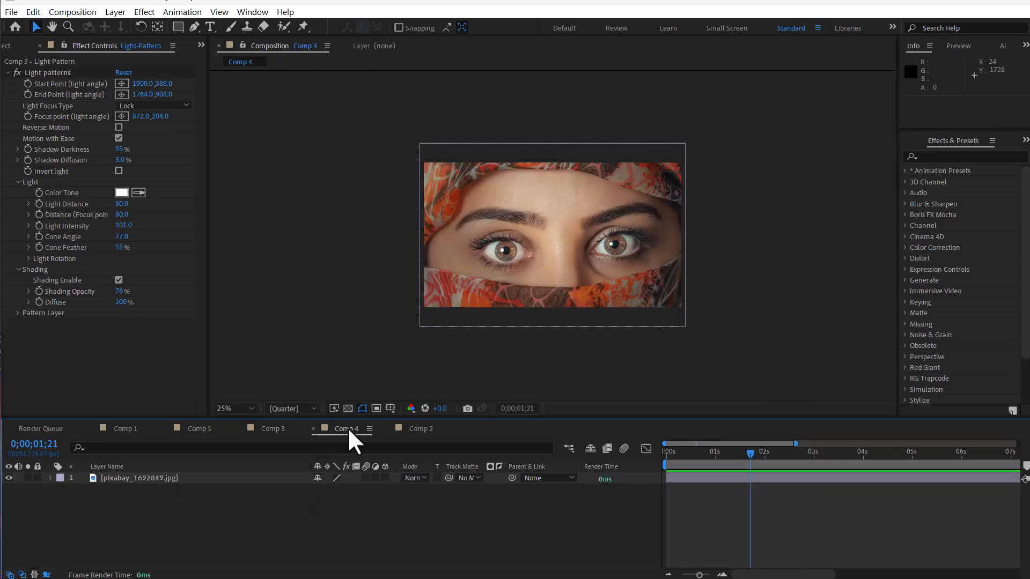
{"action": "left_click_drag", "start_coordinate": [854, 66], "coordinate": [791, 50]}
{"action": "left_click", "coordinate": [804, 154]}
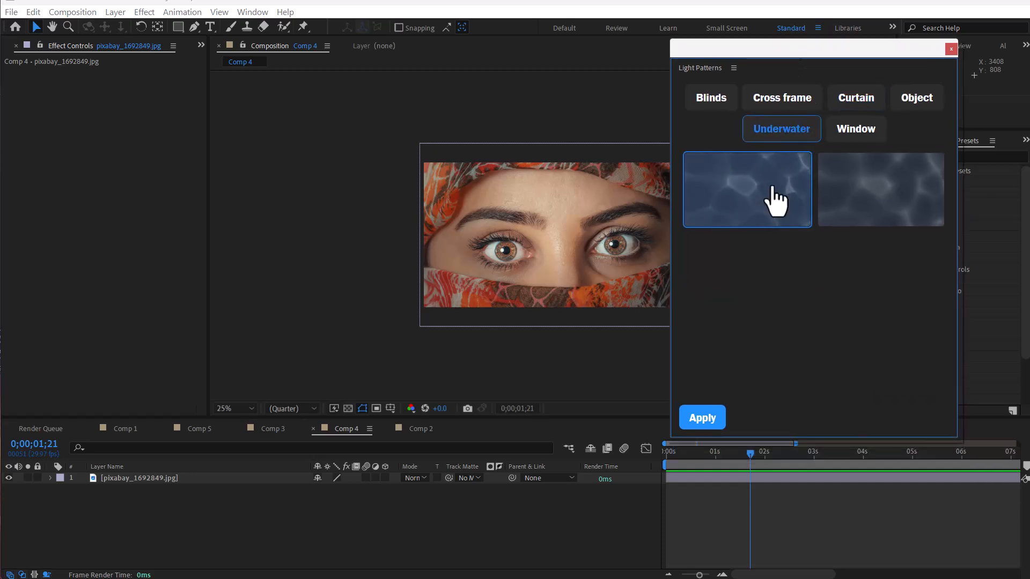
{"action": "left_click", "coordinate": [893, 211]}
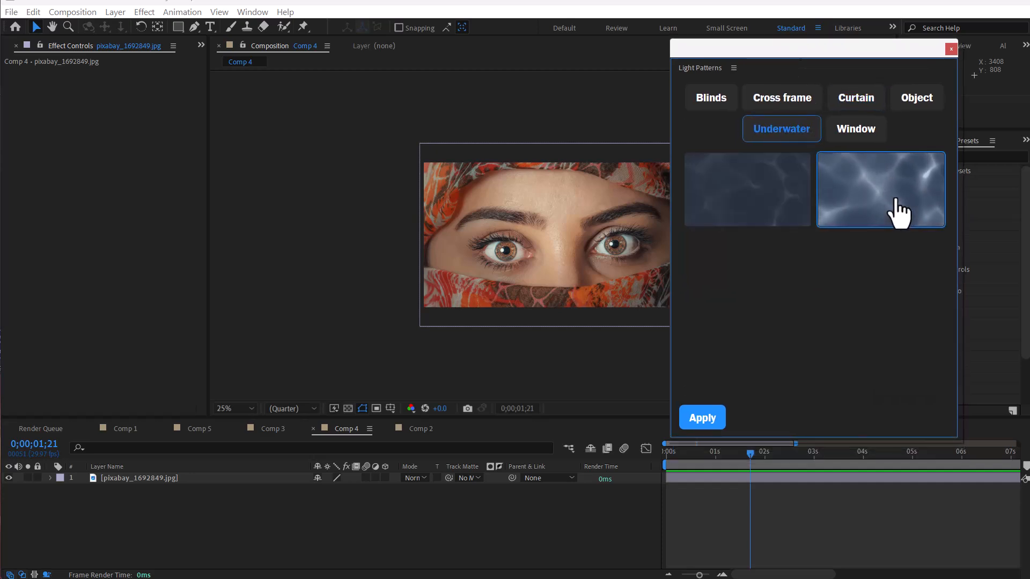
{"action": "left_click", "coordinate": [702, 419]}
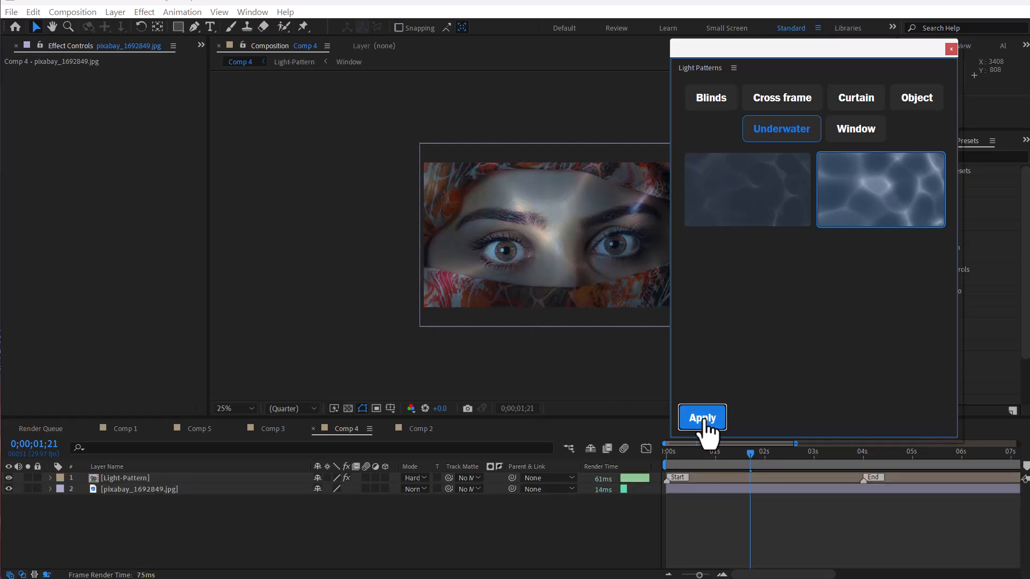
{"action": "left_click_drag", "start_coordinate": [724, 52], "coordinate": [1029, 161]}
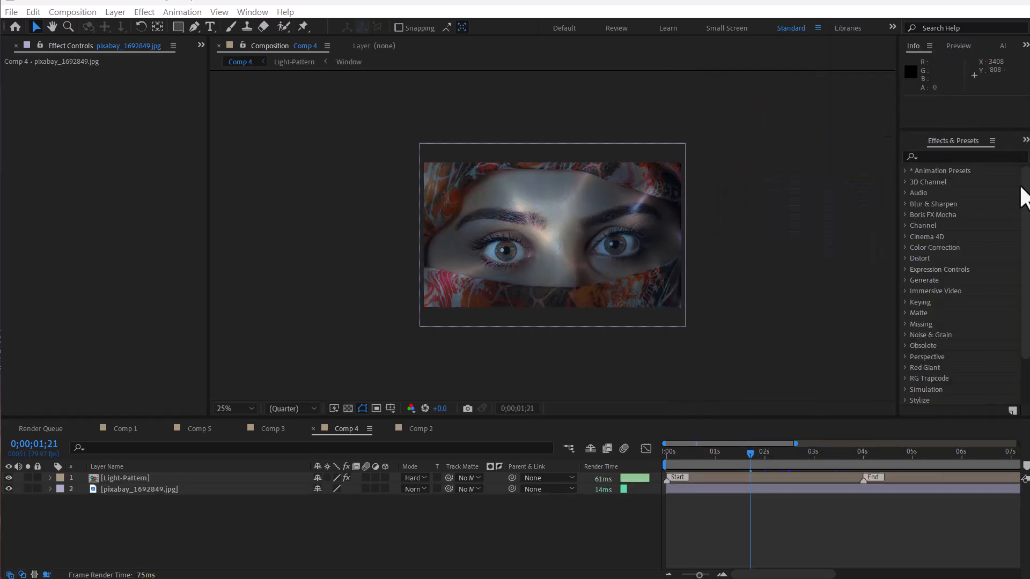
Step: Set the Tint effect's Map White To colour to dark blue 193652
{"action": "left_click_drag", "start_coordinate": [749, 451], "coordinate": [764, 453]}
{"action": "left_click", "coordinate": [731, 477]}
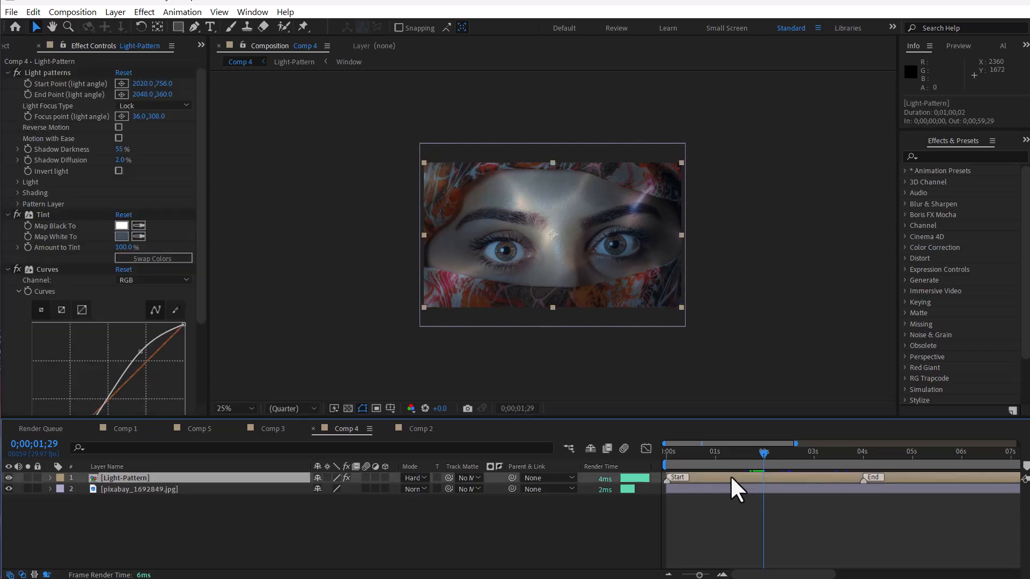
{"action": "left_click", "coordinate": [7, 72]}
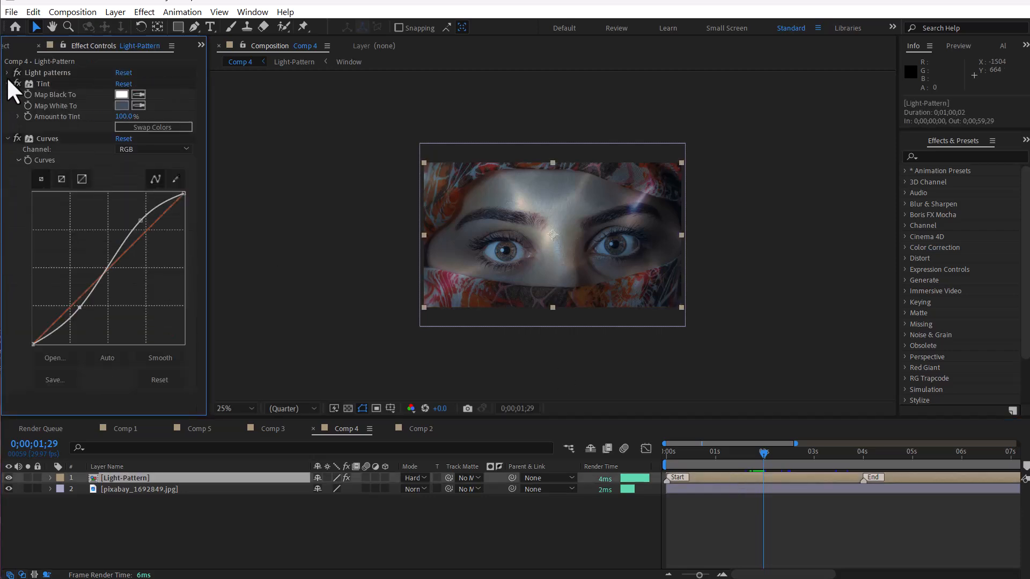
{"action": "left_click", "coordinate": [51, 83]}
{"action": "left_click", "coordinate": [121, 105]}
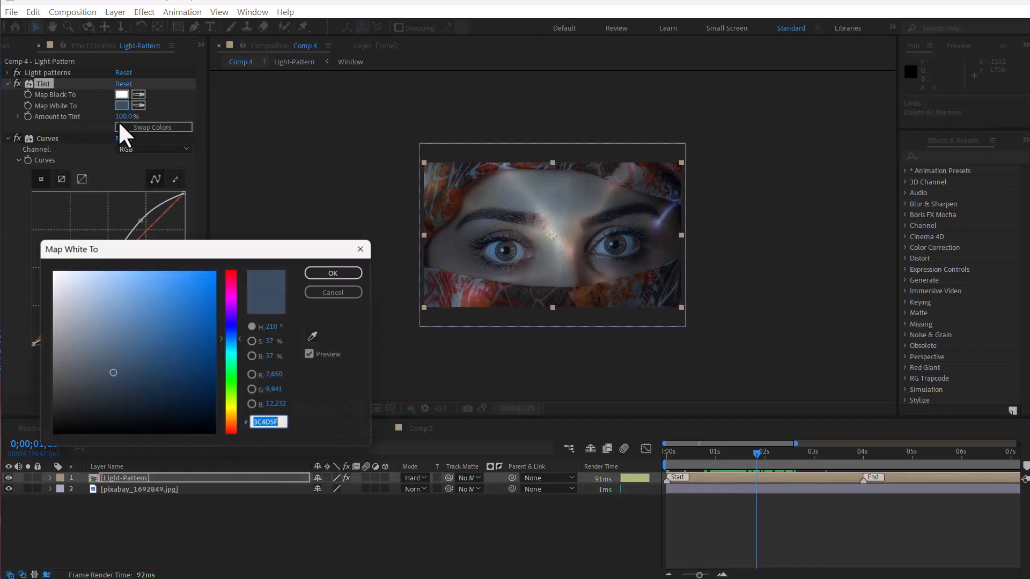
{"action": "left_click_drag", "start_coordinate": [228, 253], "coordinate": [257, 267]}
{"action": "mouse_move", "coordinate": [244, 332]}
{"action": "left_mouse_down"}
{"action": "mouse_move", "coordinate": [228, 349]}
{"action": "mouse_move", "coordinate": [92, 395]}
{"action": "mouse_move", "coordinate": [95, 423]}
{"action": "mouse_move", "coordinate": [187, 397]}
{"action": "left_mouse_up"}
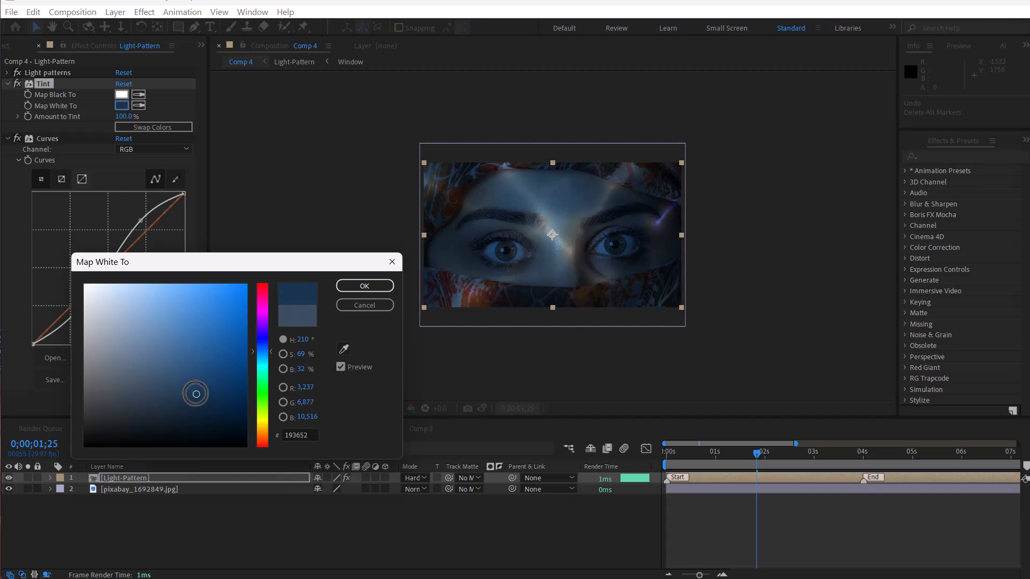
{"action": "left_click", "coordinate": [378, 287]}
Step: Add a new adjustment layer and place it between the Light-Pattern layer and the photo
{"action": "left_click_drag", "start_coordinate": [742, 459], "coordinate": [789, 460]}
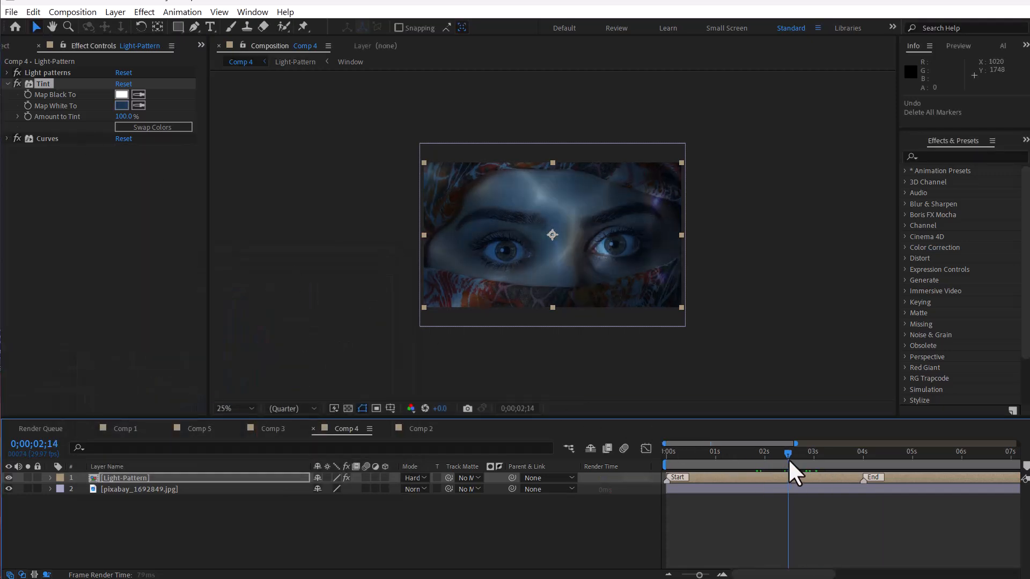
{"action": "left_click", "coordinate": [291, 513]}
{"action": "right_click", "coordinate": [292, 513]}
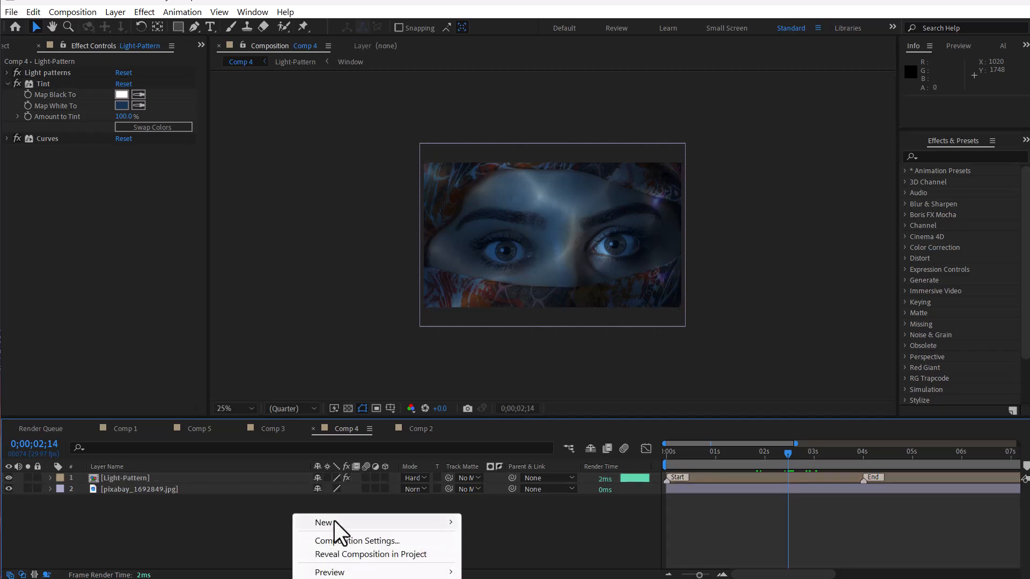
{"action": "mouse_move", "coordinate": [333, 521]}
{"action": "left_click", "coordinate": [512, 578]}
{"action": "left_click_drag", "start_coordinate": [165, 479], "coordinate": [174, 496]}
Step: Apply Displacement Map to the adjustment layer, using the Light-Pattern layer as the displacement map layer
{"action": "left_click", "coordinate": [934, 156]}
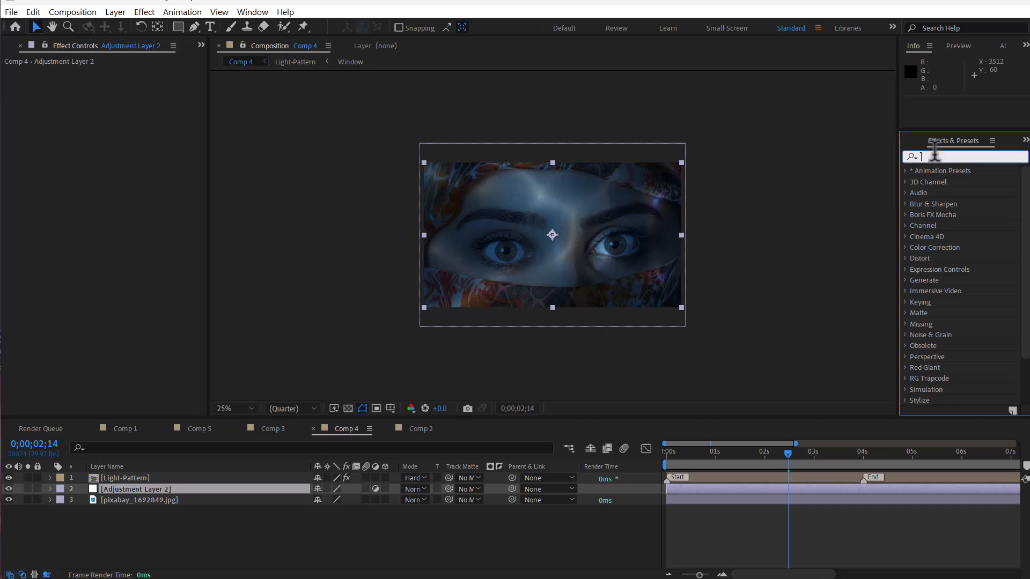
{"action": "type", "text": "displ"}
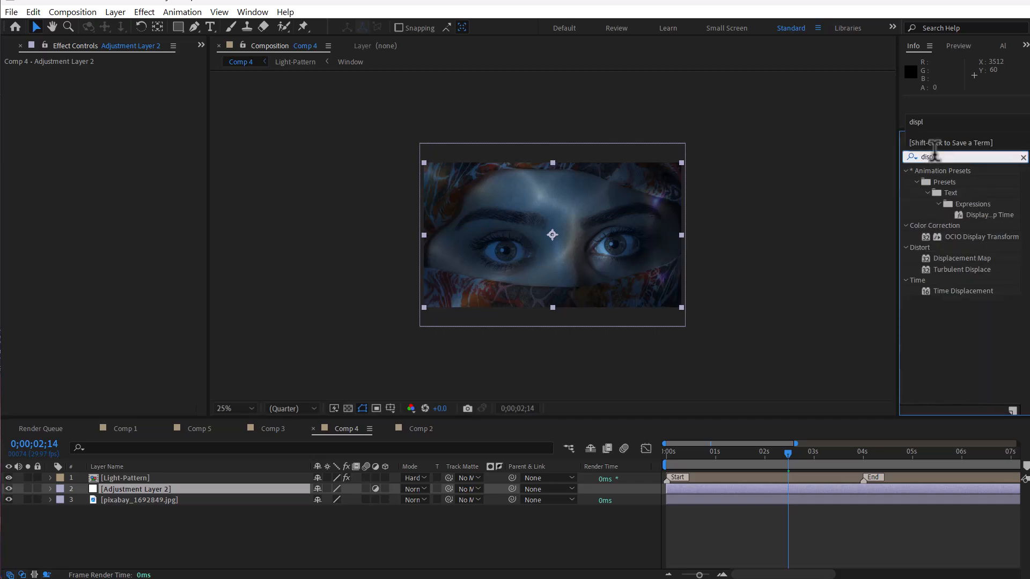
{"action": "double_click", "coordinate": [964, 259]}
{"action": "left_click", "coordinate": [134, 84]}
{"action": "left_click", "coordinate": [207, 113]}
{"action": "left_click", "coordinate": [175, 83]}
{"action": "left_click", "coordinate": [194, 128]}
Step: Use Luminance for both displacements, set Max Horizontal Displacement to 34 and Max Vertical to 61, and play
{"action": "left_click", "coordinate": [148, 95]}
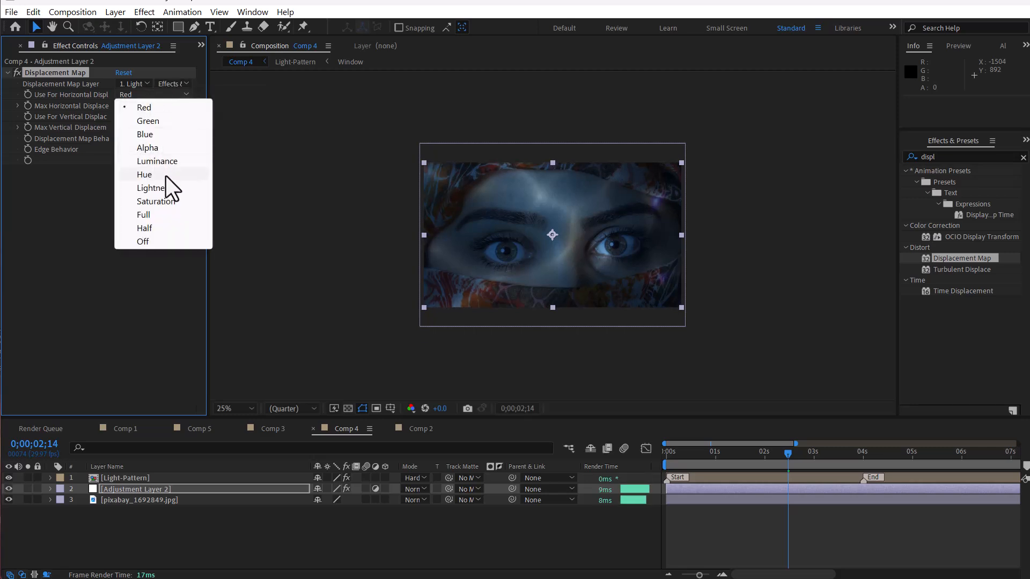
{"action": "left_click", "coordinate": [157, 161]}
{"action": "left_click", "coordinate": [151, 116]}
{"action": "left_click", "coordinate": [147, 183]}
{"action": "left_click_drag", "start_coordinate": [121, 106], "coordinate": [147, 107]}
{"action": "left_click_drag", "start_coordinate": [119, 128], "coordinate": [141, 126]}
{"action": "left_click", "coordinate": [527, 523]}
{"action": "key", "text": "space"}
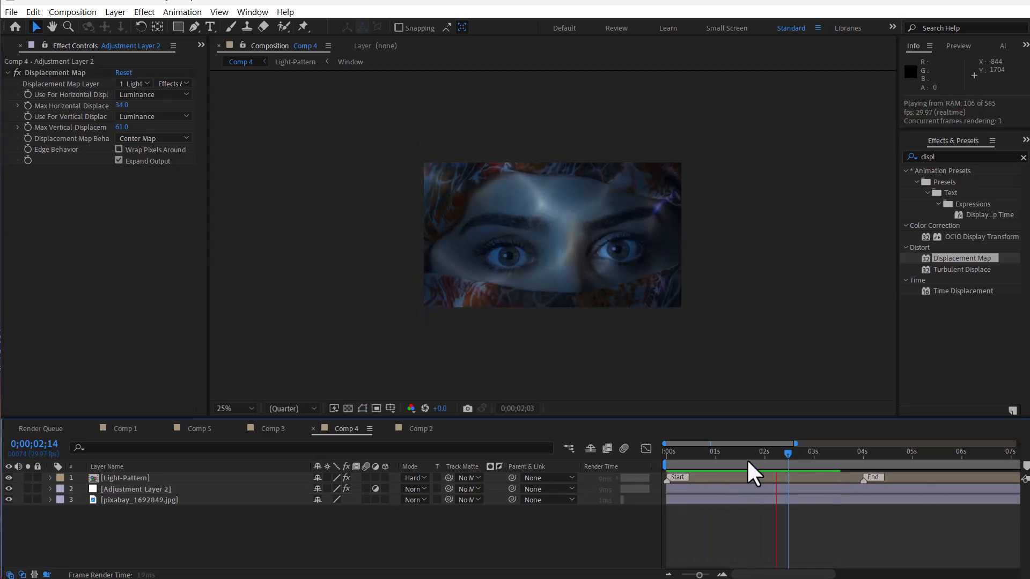
Step: Drag the light pattern's angle control point to about 2084, 1120
{"action": "left_click_drag", "start_coordinate": [751, 451], "coordinate": [728, 460]}
{"action": "left_click", "coordinate": [127, 478]}
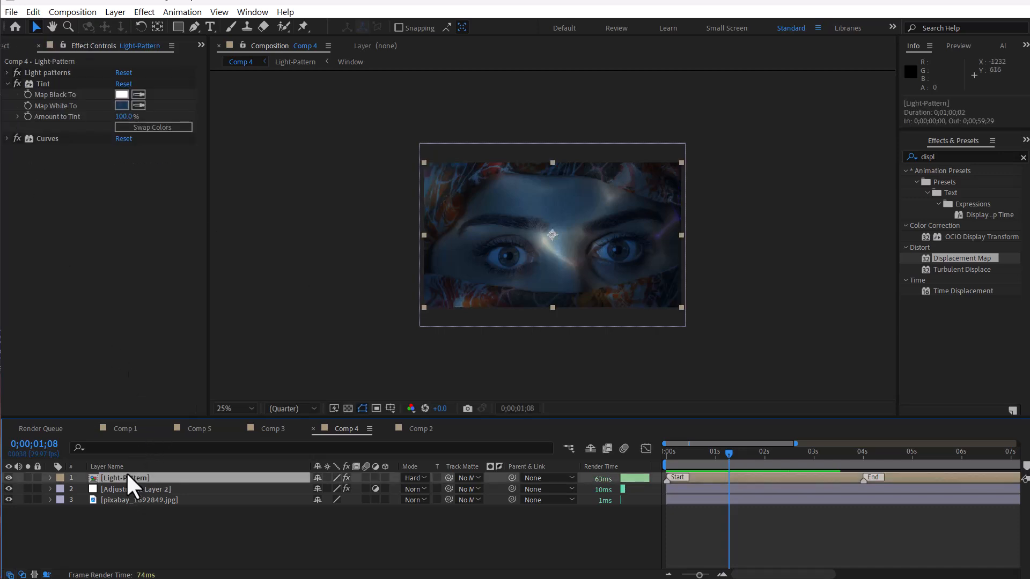
{"action": "left_click", "coordinate": [43, 72]}
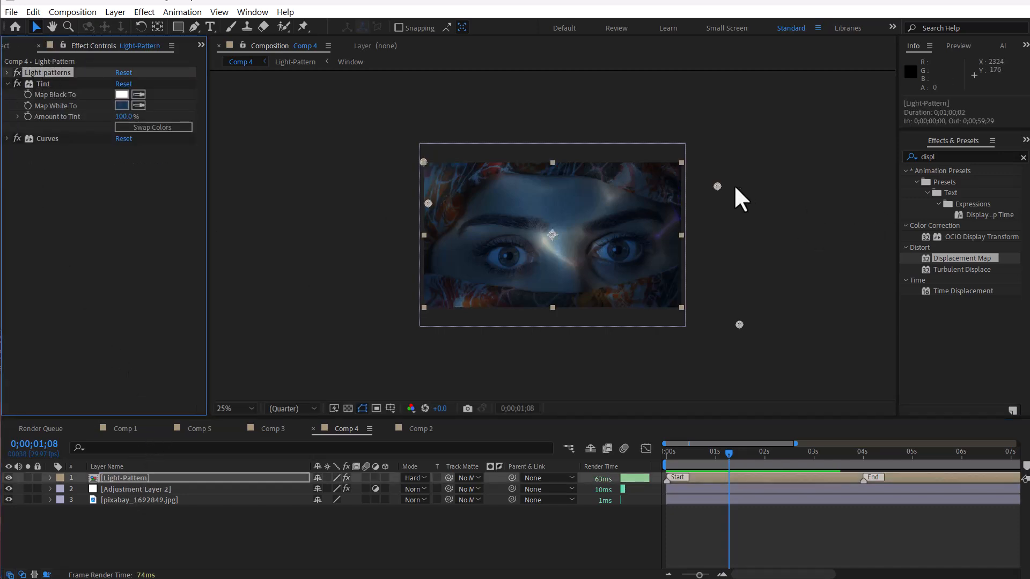
{"action": "left_click_drag", "start_coordinate": [717, 185], "coordinate": [697, 297]}
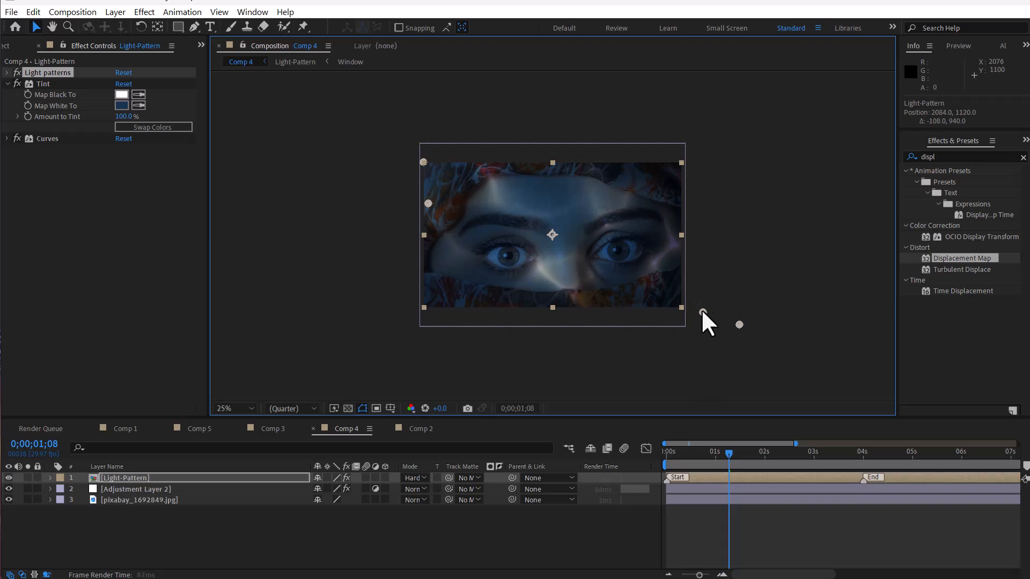
Step: Play back the animation to preview the displaced light pattern
{"action": "left_click_drag", "start_coordinate": [690, 451], "coordinate": [810, 464]}
{"action": "key", "text": "space"}
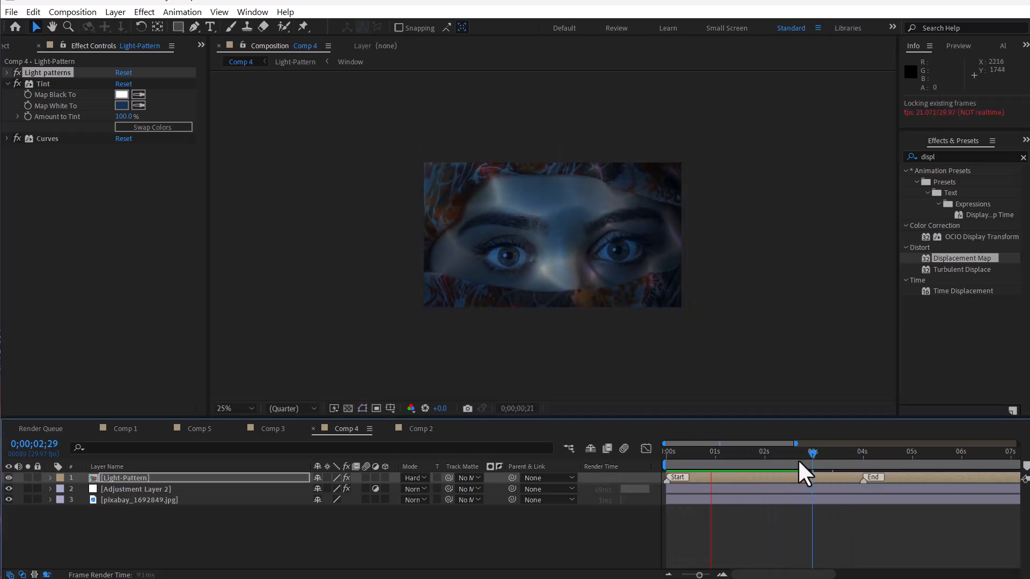
{"action": "key", "text": "space"}
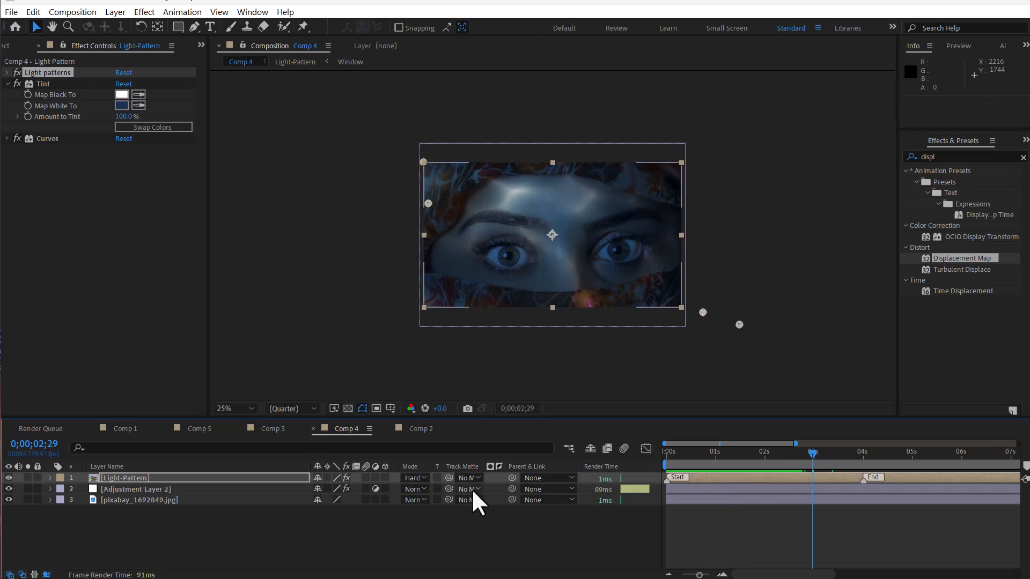
Step: Apply the foliage arch pattern from the Object category of Light Patterns to Comp 2 and scrub to preview it
{"action": "left_click", "coordinate": [421, 429]}
{"action": "left_click_drag", "start_coordinate": [931, 61], "coordinate": [922, 58]}
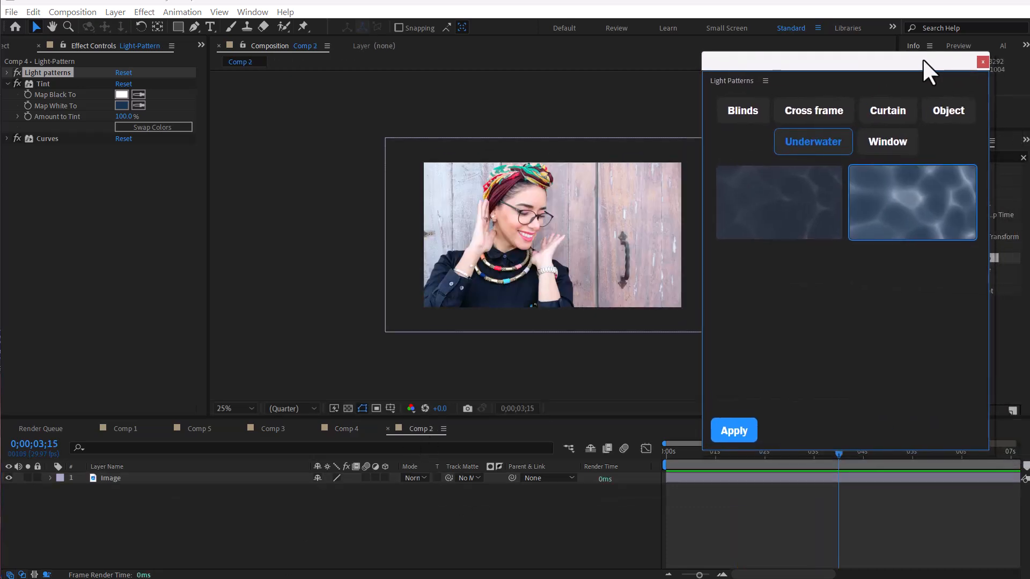
{"action": "left_click", "coordinate": [832, 112]}
{"action": "left_click_drag", "start_coordinate": [839, 61], "coordinate": [788, 27]}
{"action": "left_click", "coordinate": [861, 82]}
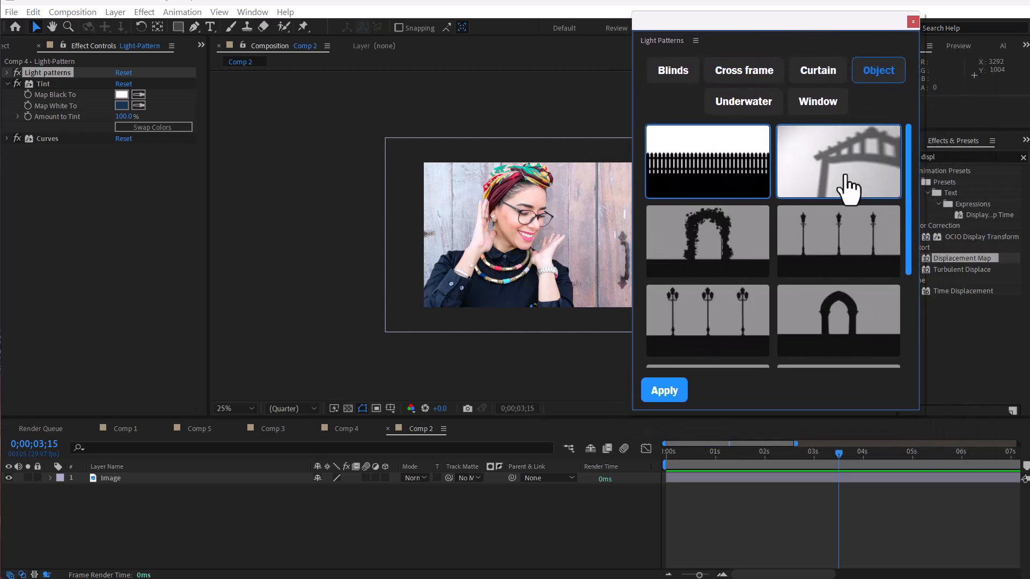
{"action": "scroll", "coordinate": [846, 184], "scroll_direction": "down", "scroll_amount": 3}
{"action": "scroll", "coordinate": [837, 300], "scroll_direction": "up", "scroll_amount": 3}
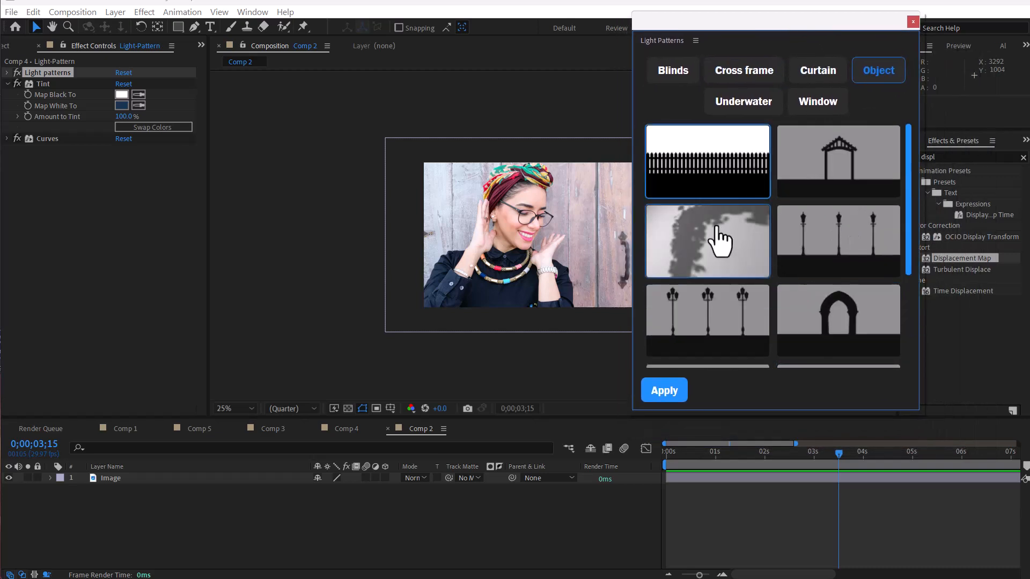
{"action": "left_click", "coordinate": [708, 253]}
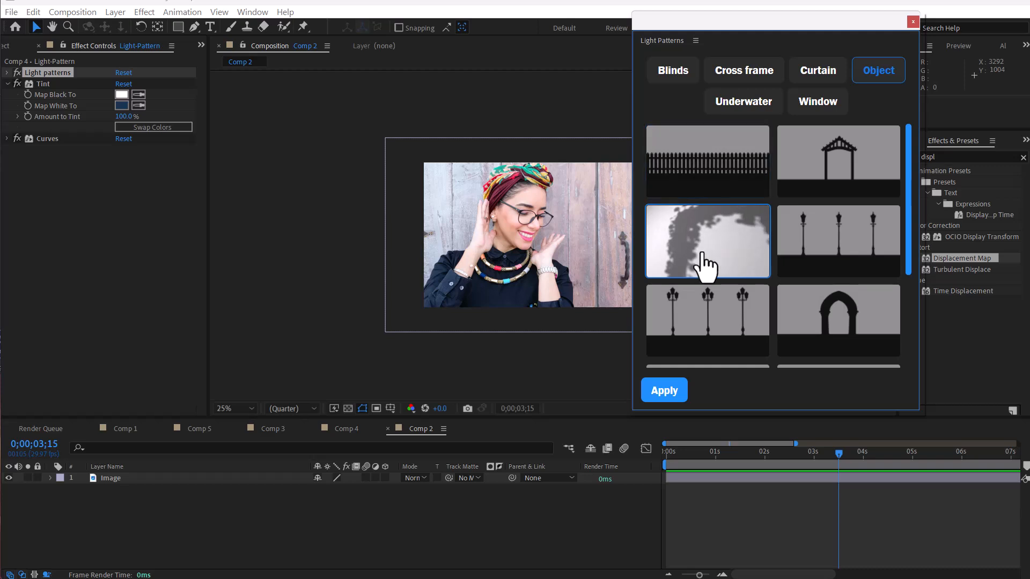
{"action": "left_click", "coordinate": [664, 390]}
{"action": "left_click_drag", "start_coordinate": [766, 25], "coordinate": [1029, 53]}
{"action": "left_click_drag", "start_coordinate": [813, 450], "coordinate": [856, 451]}
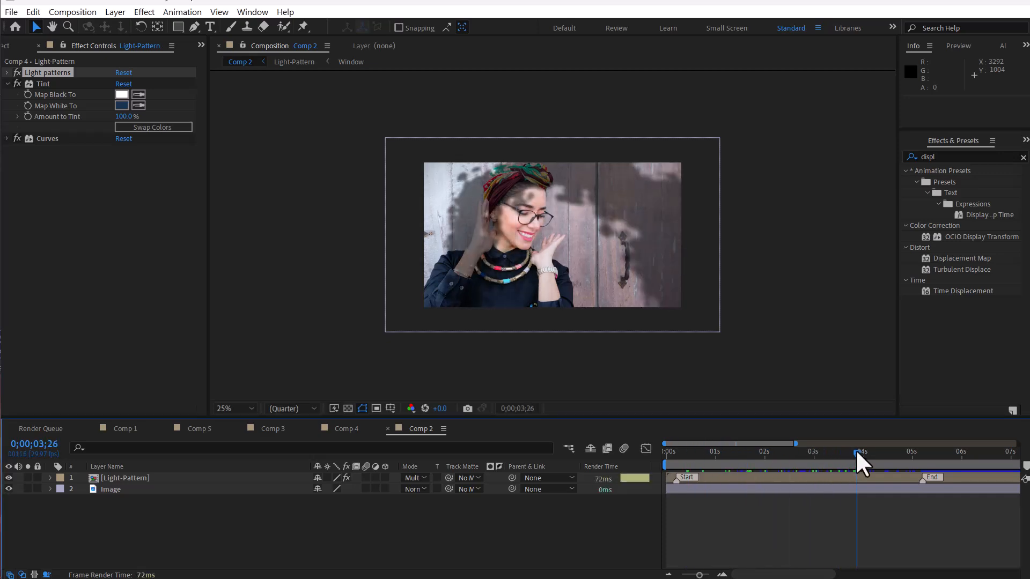
Step: Inside the Light-Pattern layer's Window precomp, add the text "My Object" and position it inside the arch silhouette
{"action": "double_click", "coordinate": [139, 474]}
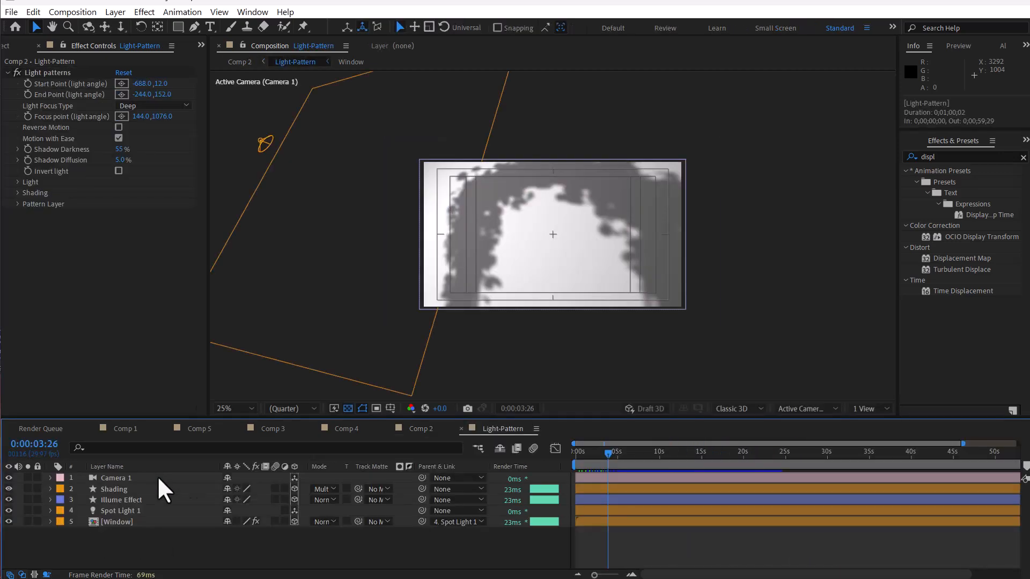
{"action": "left_click", "coordinate": [128, 521]}
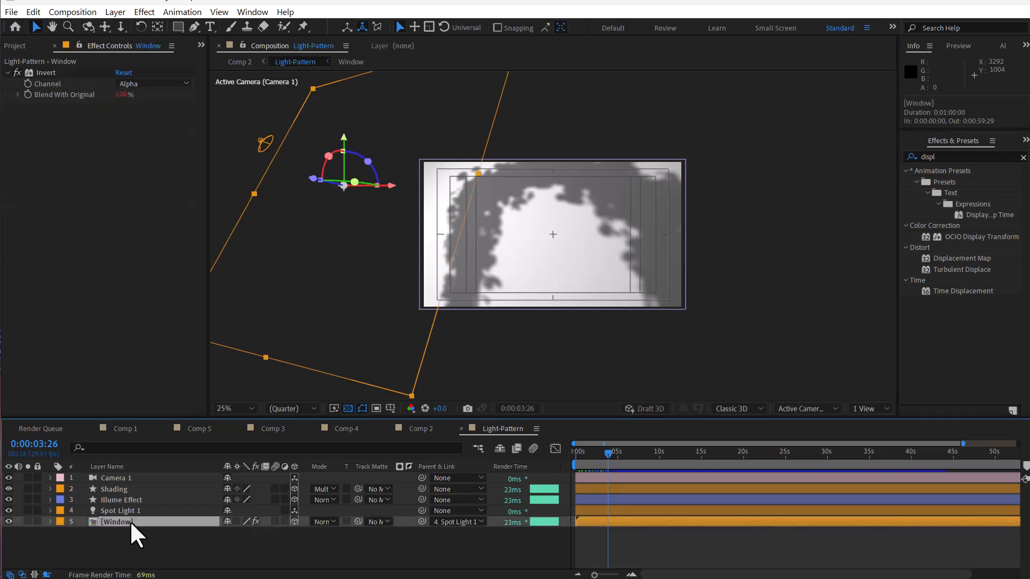
{"action": "double_click", "coordinate": [143, 520]}
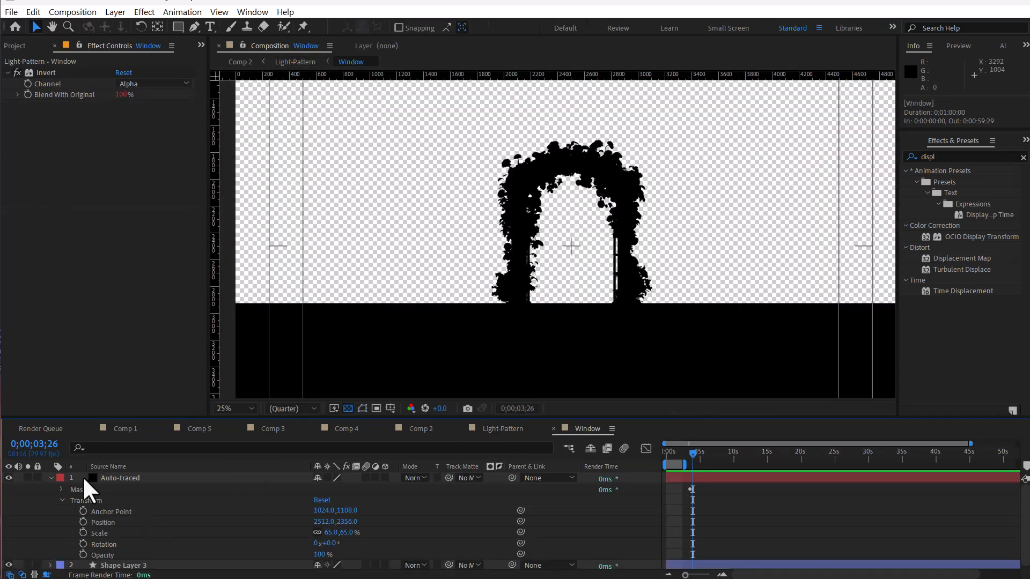
{"action": "left_click", "coordinate": [51, 478]}
{"action": "scroll", "coordinate": [536, 271], "scroll_direction": "up", "scroll_amount": 2}
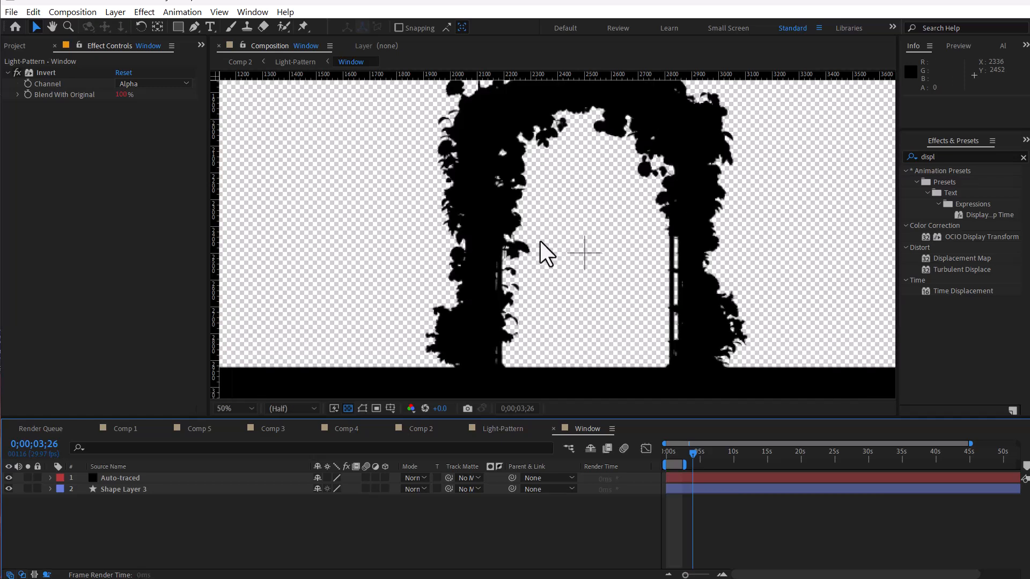
{"action": "left_click", "coordinate": [209, 27]}
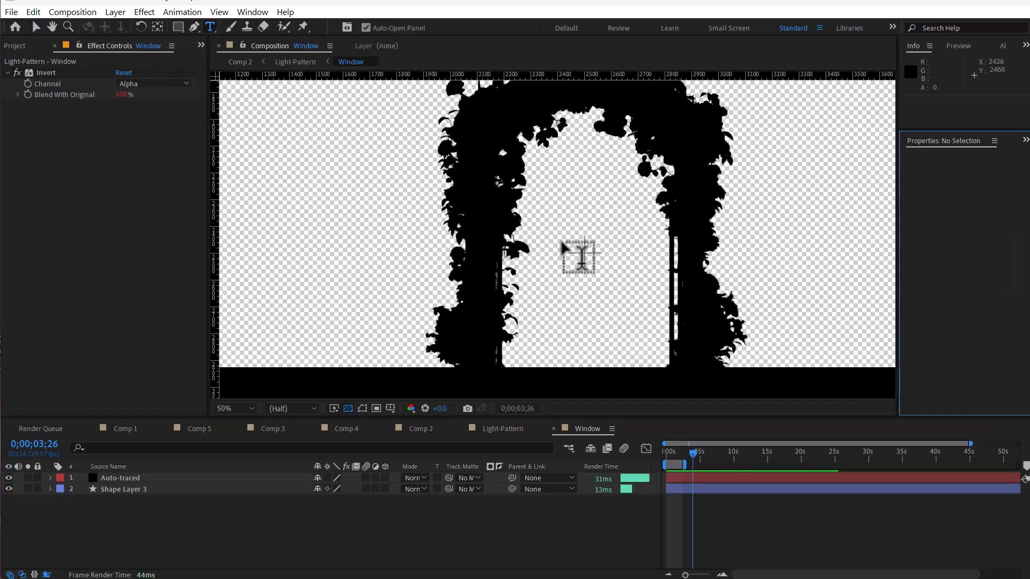
{"action": "left_click", "coordinate": [544, 229]}
{"action": "type", "text": "My "}
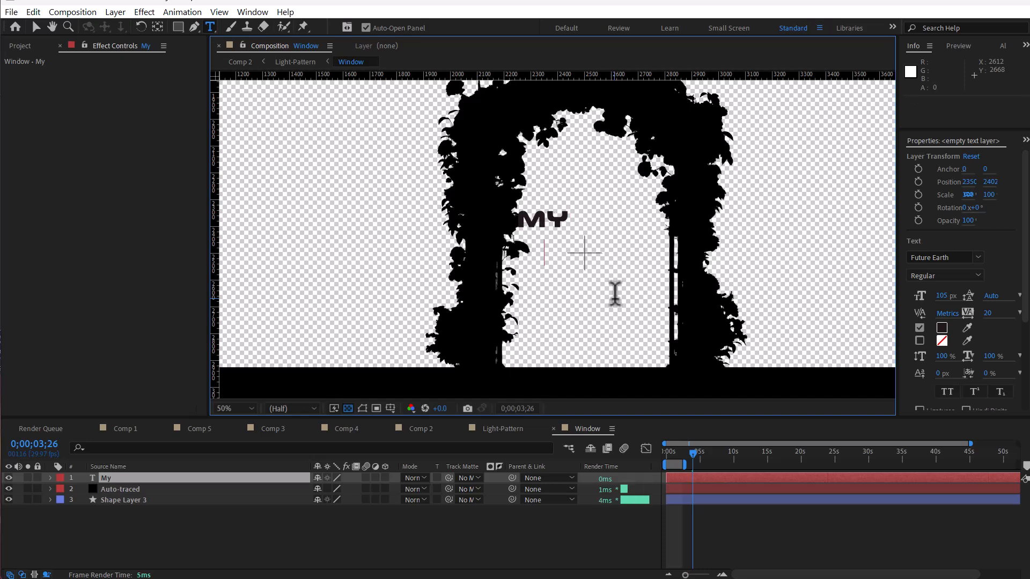
{"action": "type", "text": "Object"}
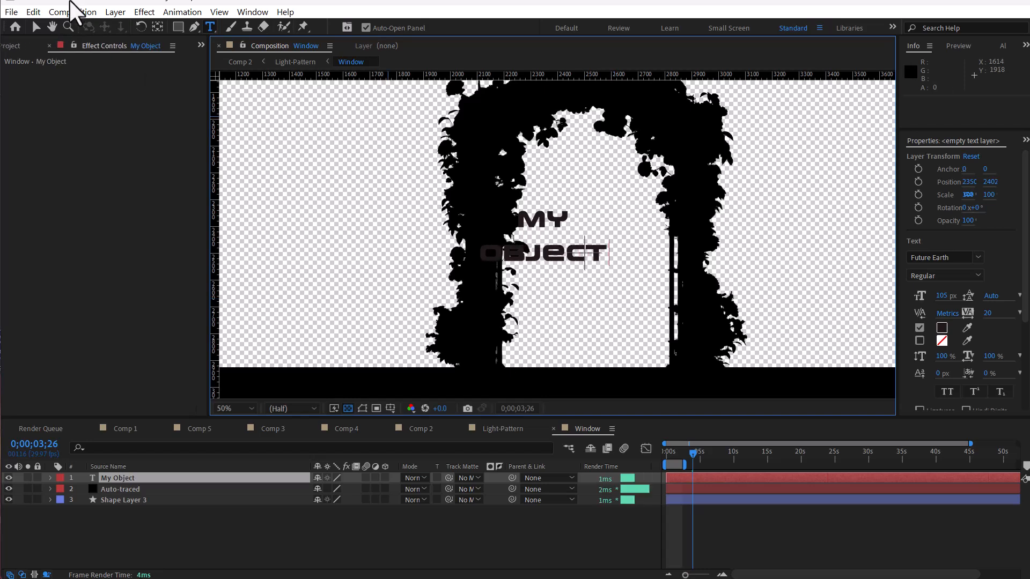
{"action": "left_click", "coordinate": [36, 26]}
{"action": "left_click_drag", "start_coordinate": [560, 253], "coordinate": [605, 223]}
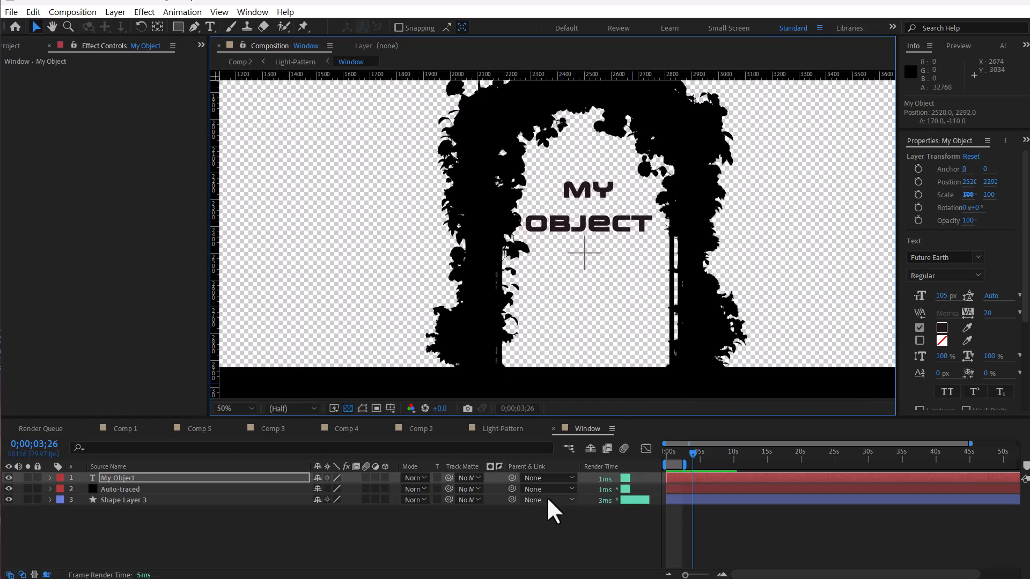
Step: Return to Comp 2, scrub the timeline, and set the light pattern's Shadow Diffusion to 2%
{"action": "left_click", "coordinate": [569, 448]}
{"action": "left_click", "coordinate": [508, 448]}
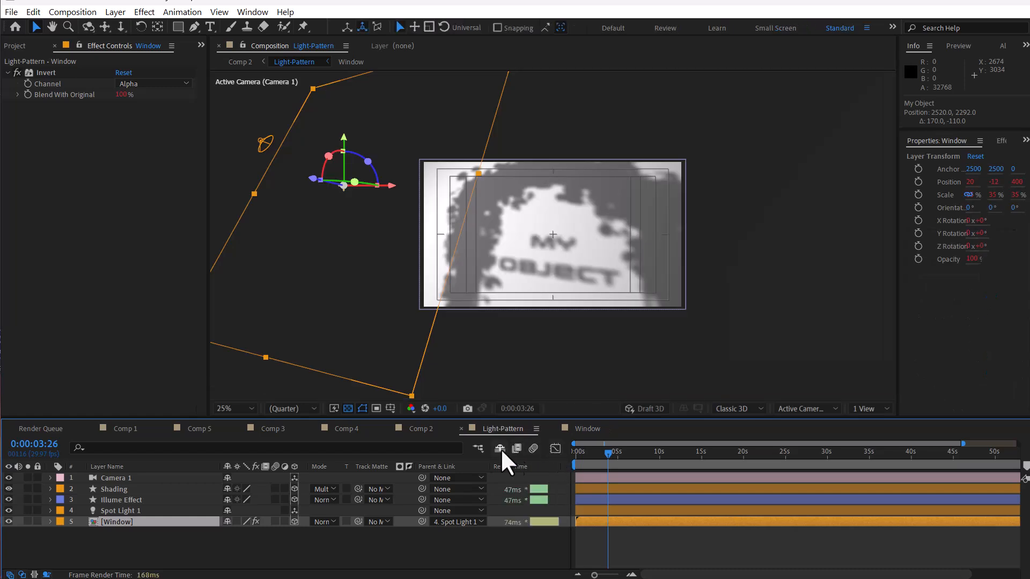
{"action": "left_click", "coordinate": [472, 448]}
{"action": "left_click", "coordinate": [391, 439]}
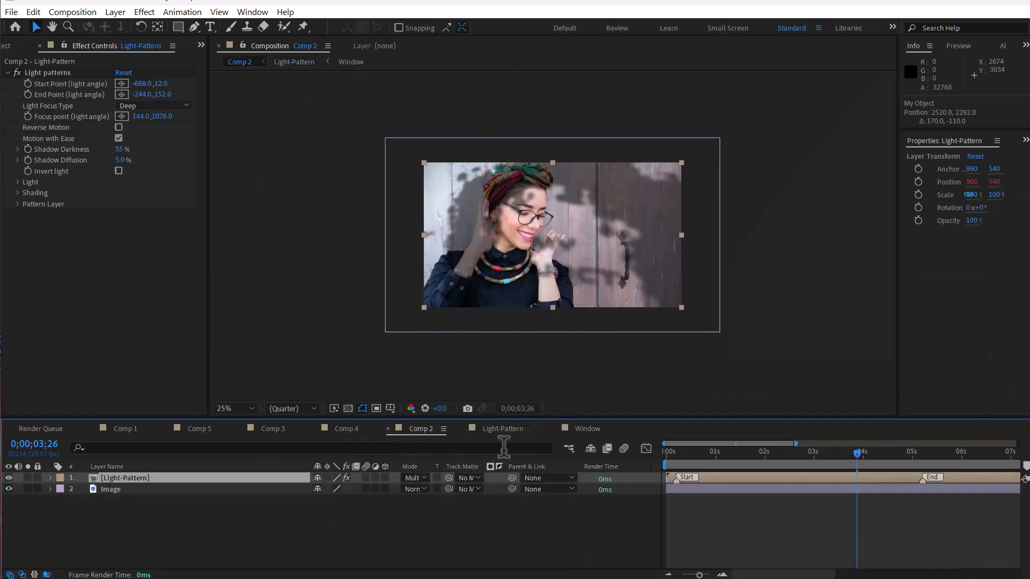
{"action": "left_click_drag", "start_coordinate": [788, 455], "coordinate": [810, 462]}
{"action": "left_click", "coordinate": [127, 162]}
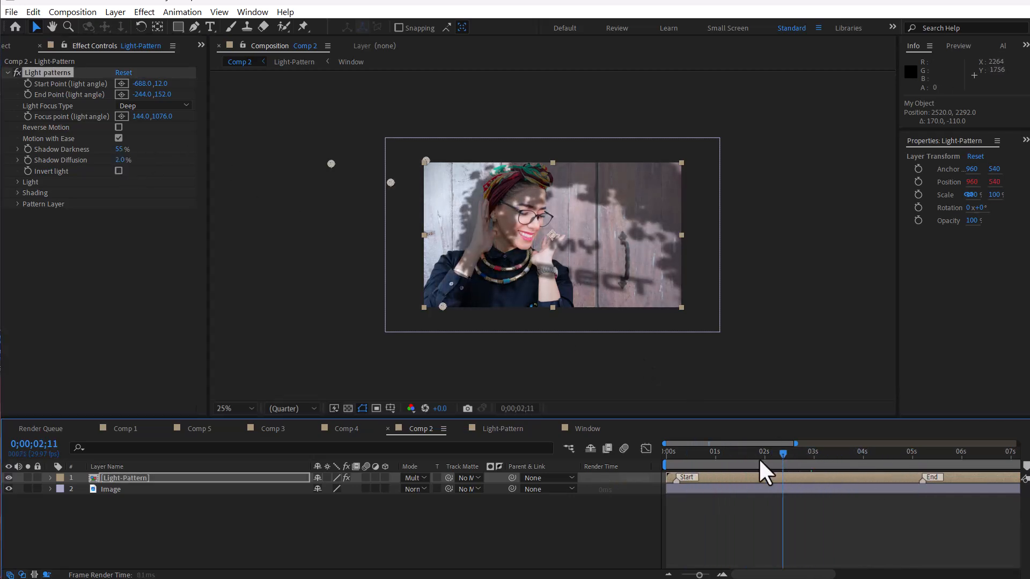